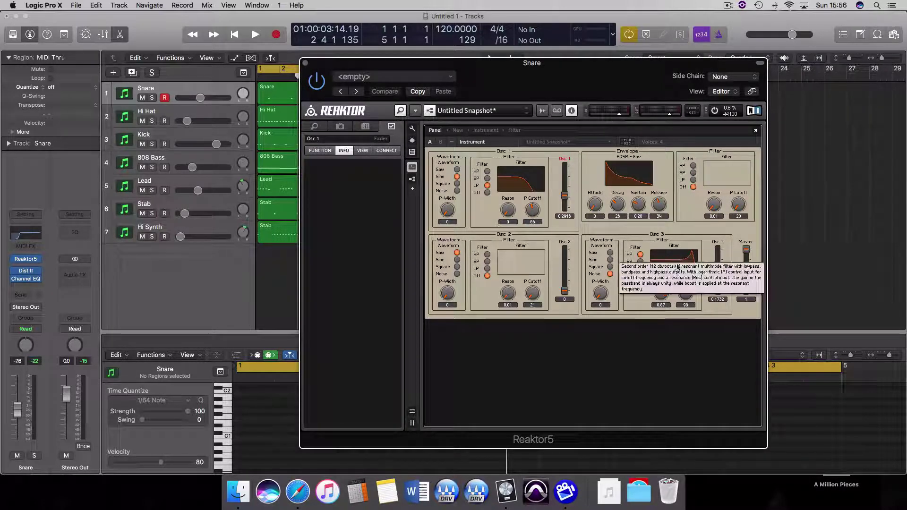
Switch off the filters of Osc 3 and Osc 1 in the Snare's Reaktor instrument
left_click(640, 276)
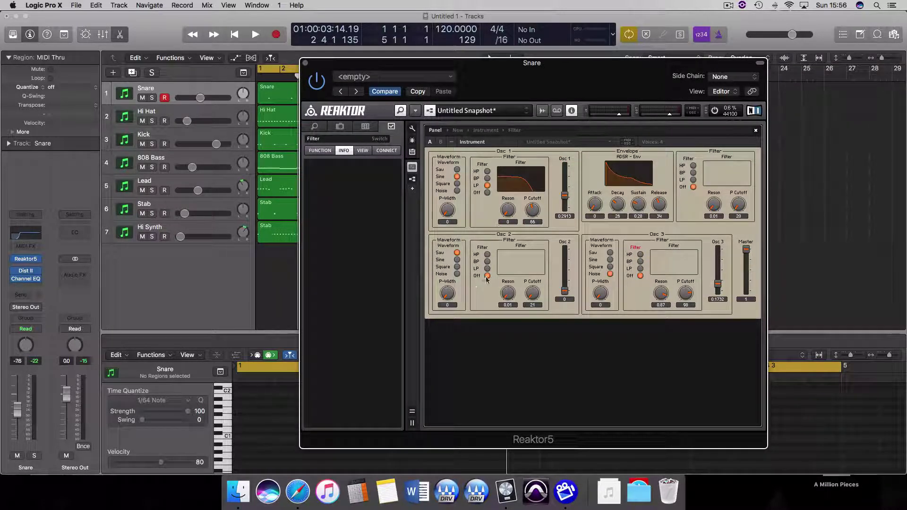
left_click(487, 192)
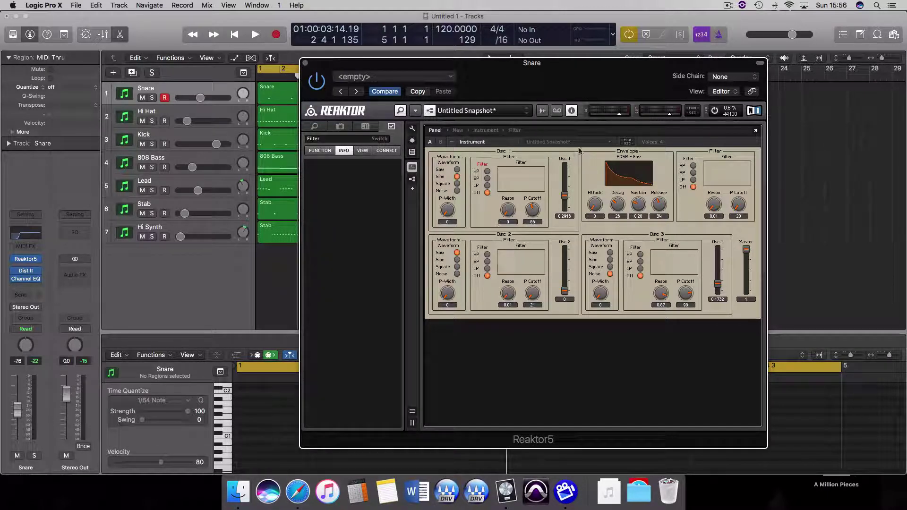
Examine the instrument's structure and the Waveform and Filter macros inside Osc 1, and return to the panel view
left_click(486, 130)
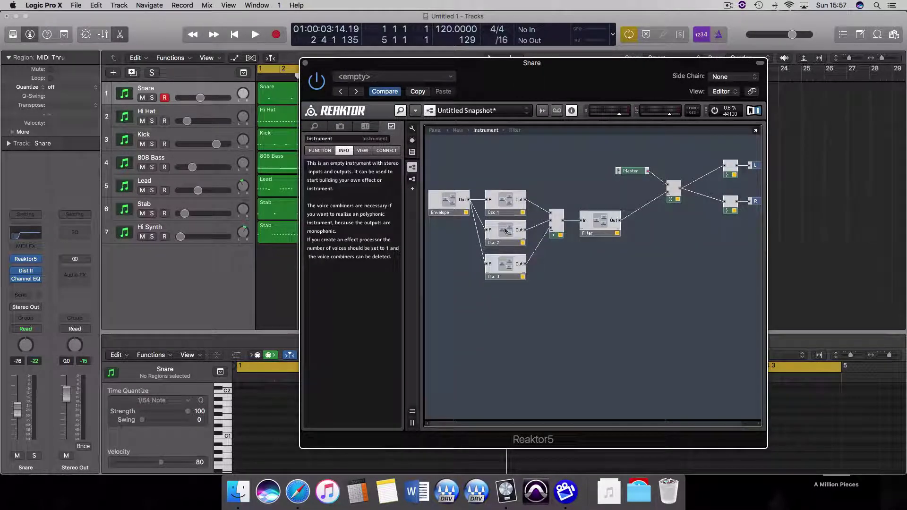
double_click(505, 208)
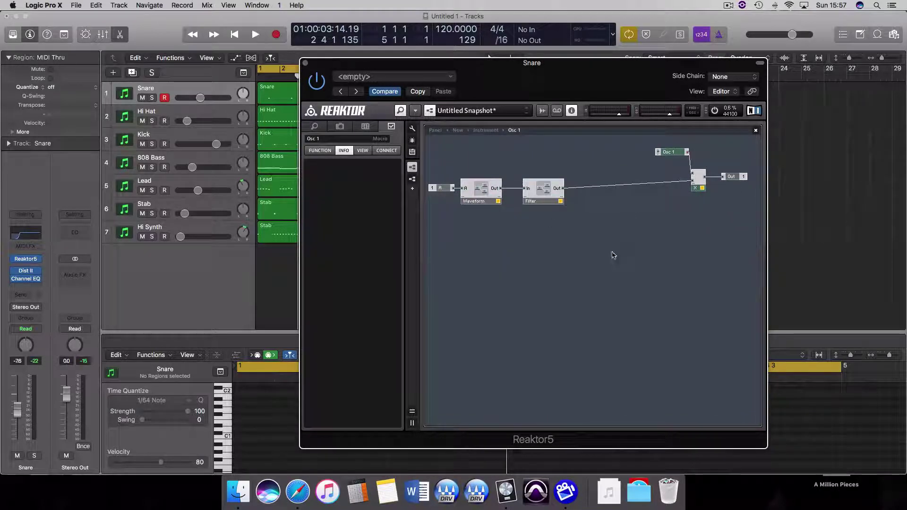
double_click(480, 194)
double_click(597, 326)
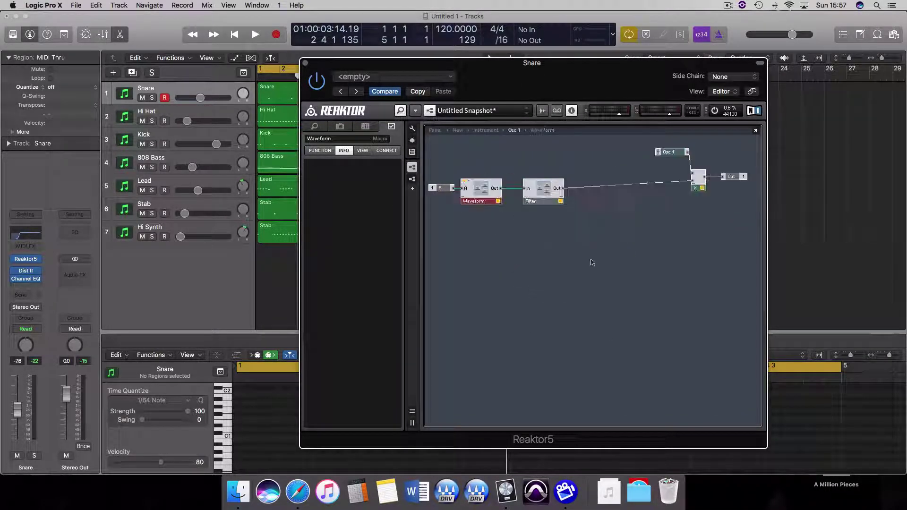
double_click(542, 190)
double_click(601, 311)
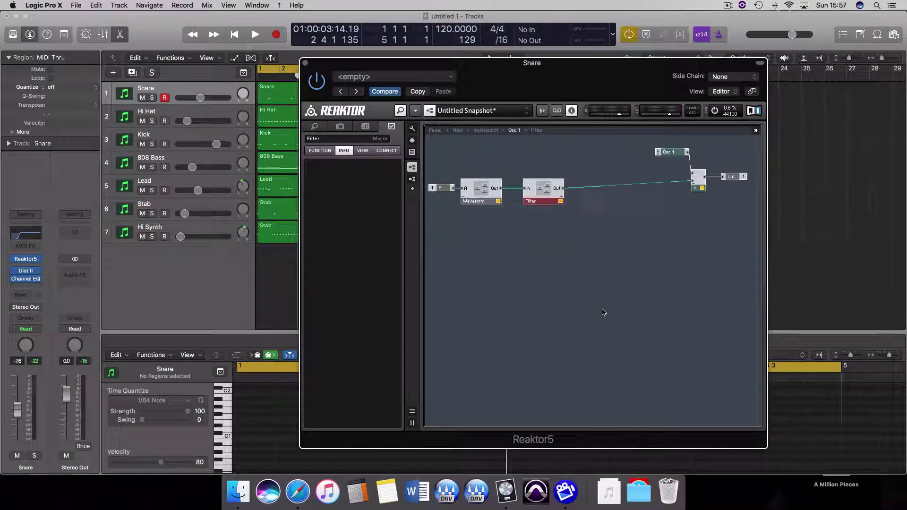
left_click(436, 130)
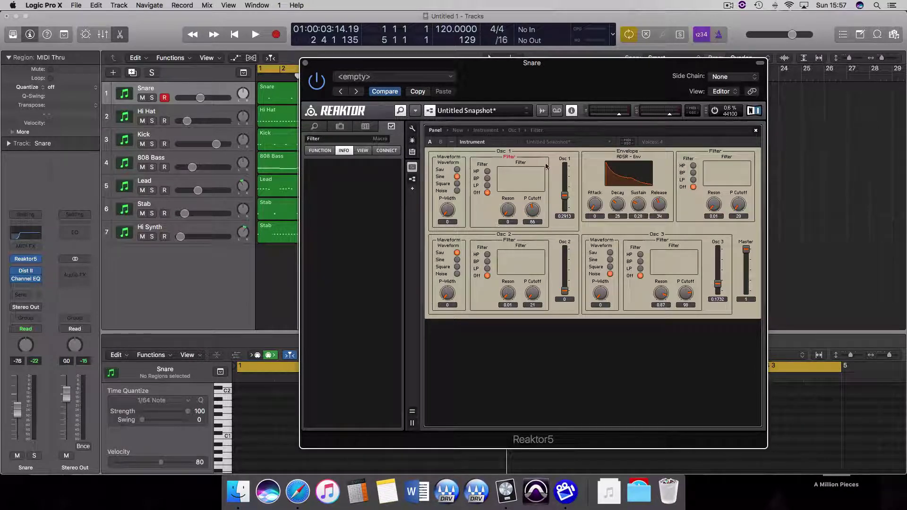
Inspect the wiring inside Osc 1's Filter and Waveform macros, and return to the instrument's top-level structure
double_click(581, 163)
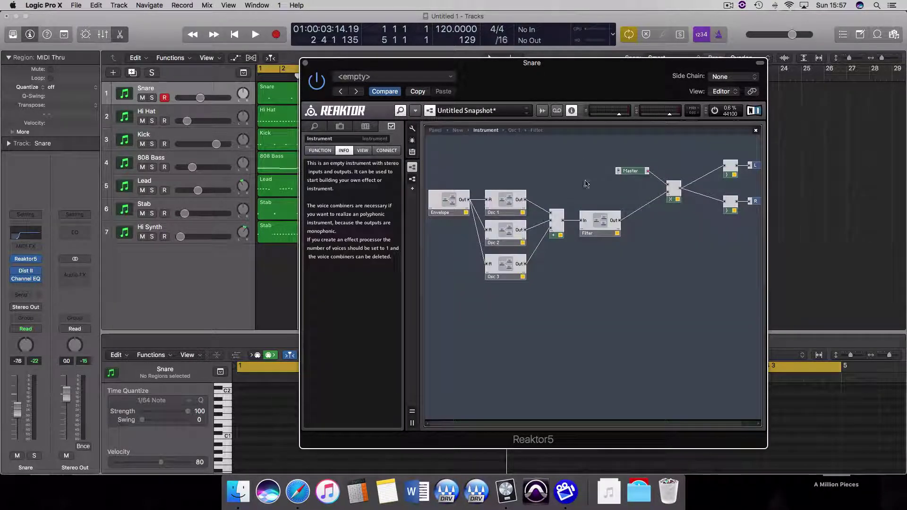
double_click(506, 202)
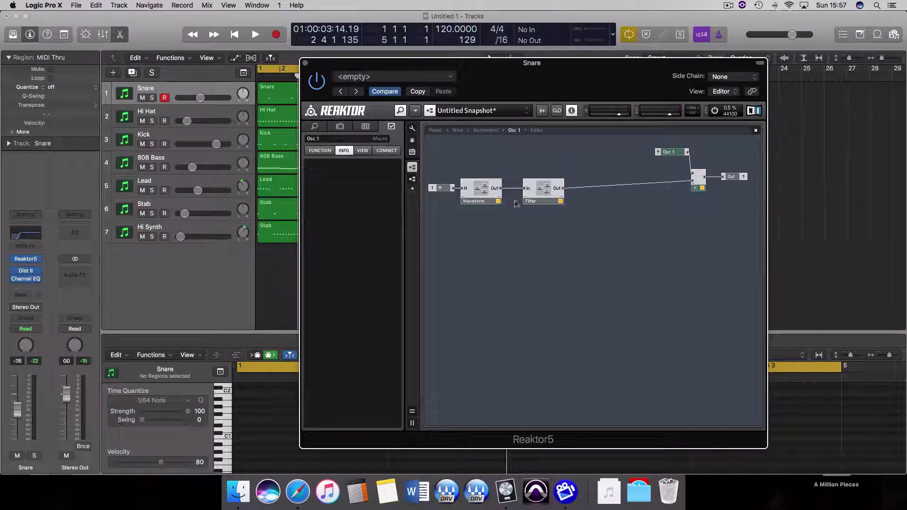
double_click(549, 195)
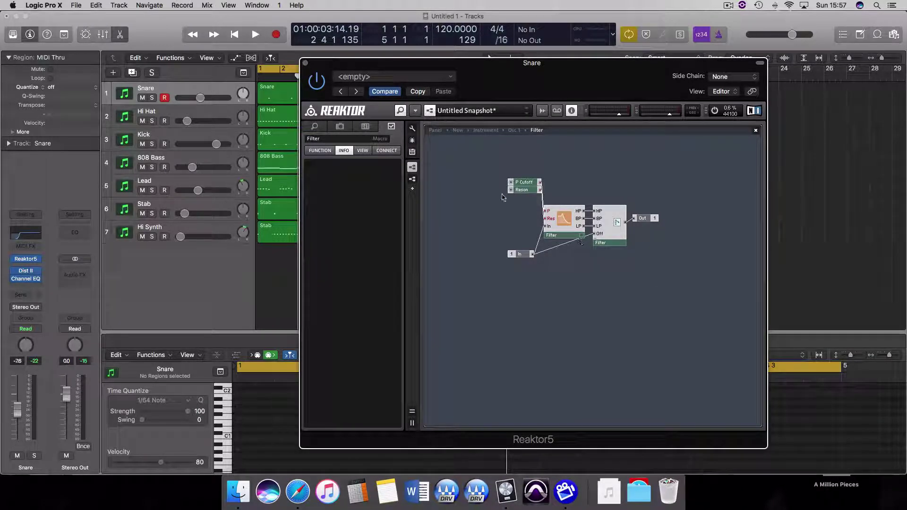
left_click(496, 131)
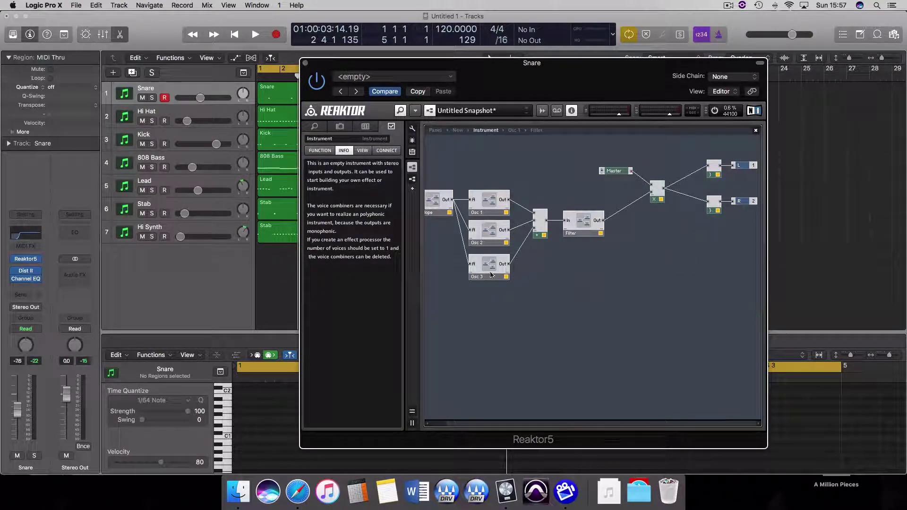
double_click(485, 204)
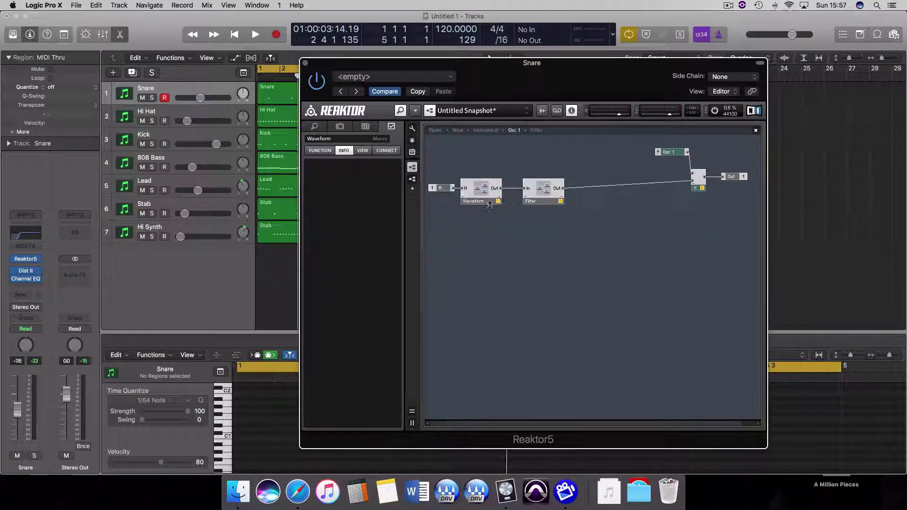
double_click(557, 290)
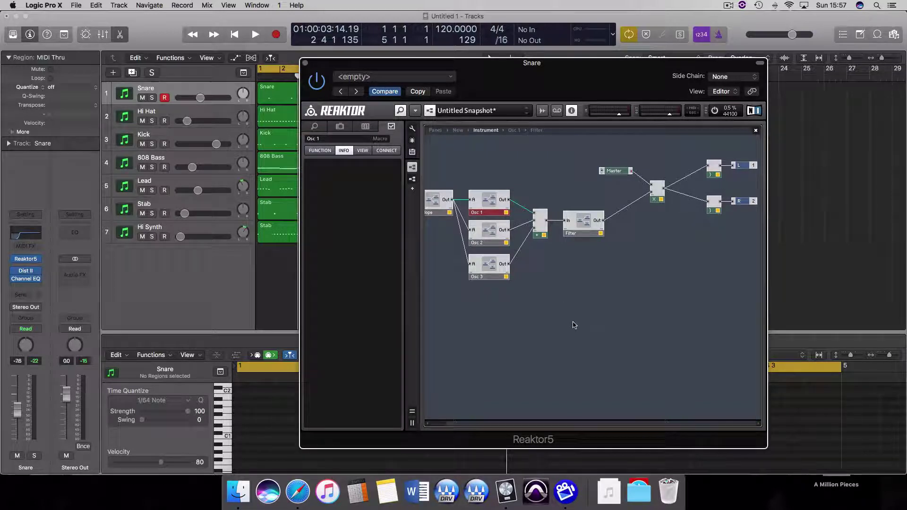
Close the Reaktor window and play back the full arrangement of all seven tracks
left_click_drag(494, 78, 605, 67)
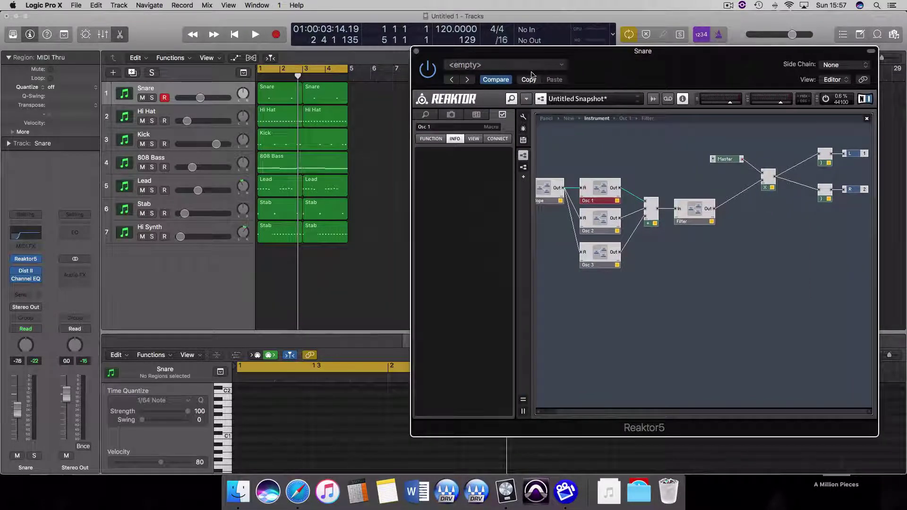
left_click(416, 51)
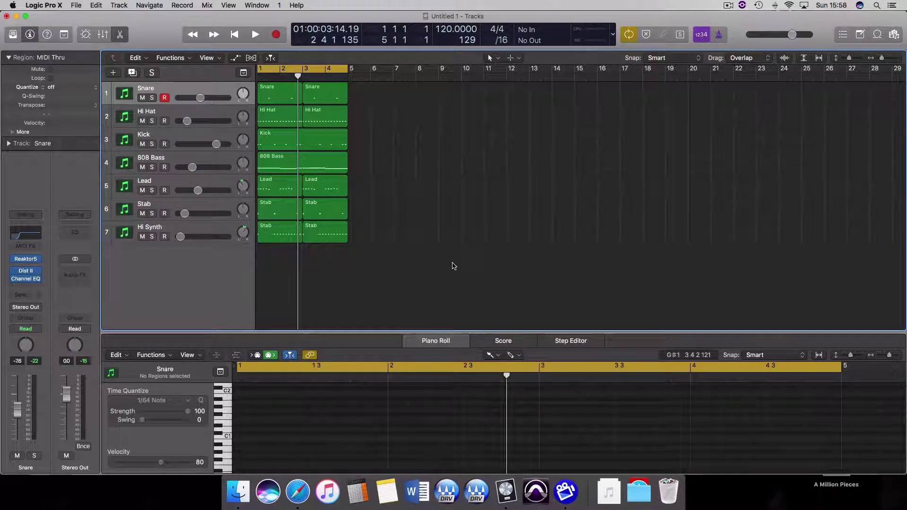
key("space")
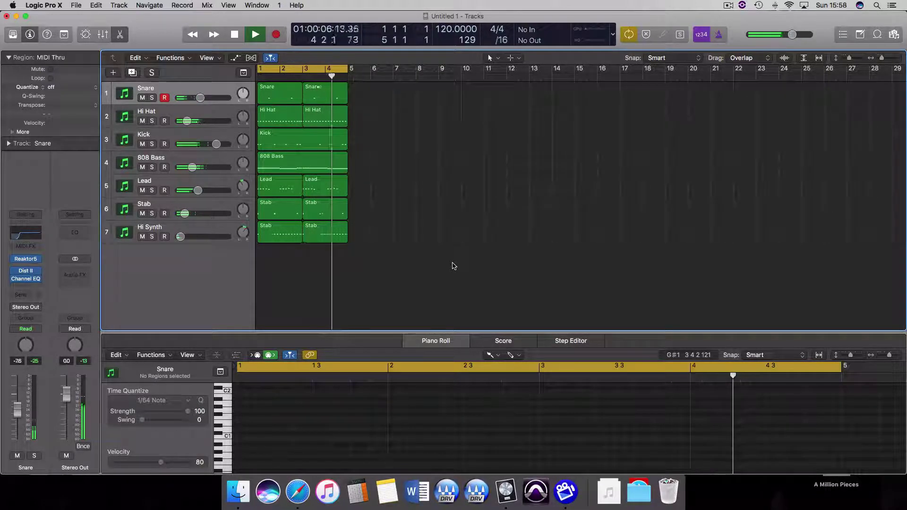
key("space")
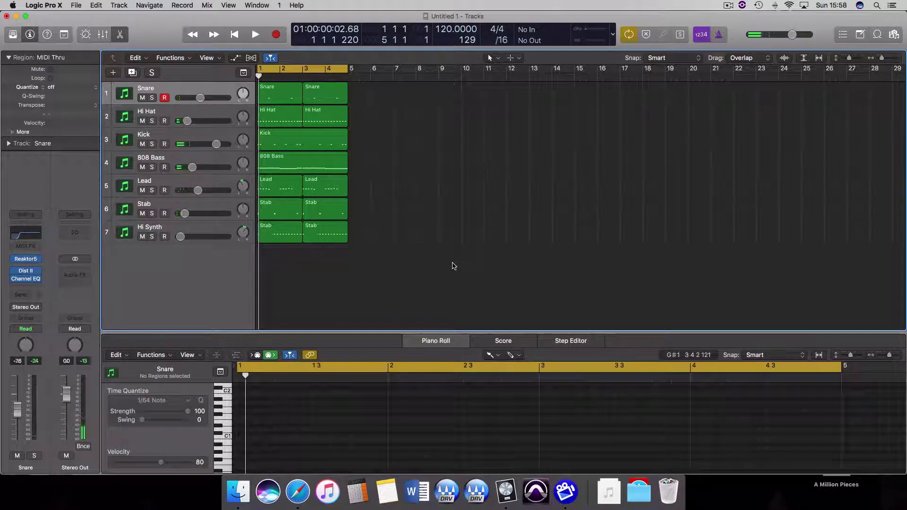
scroll(320, 259, "right", 1)
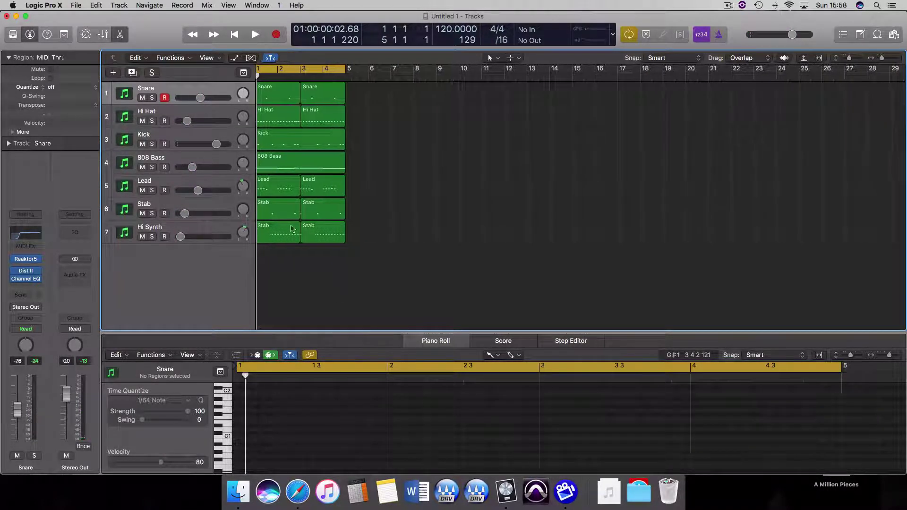
scroll(293, 177, "left", 2)
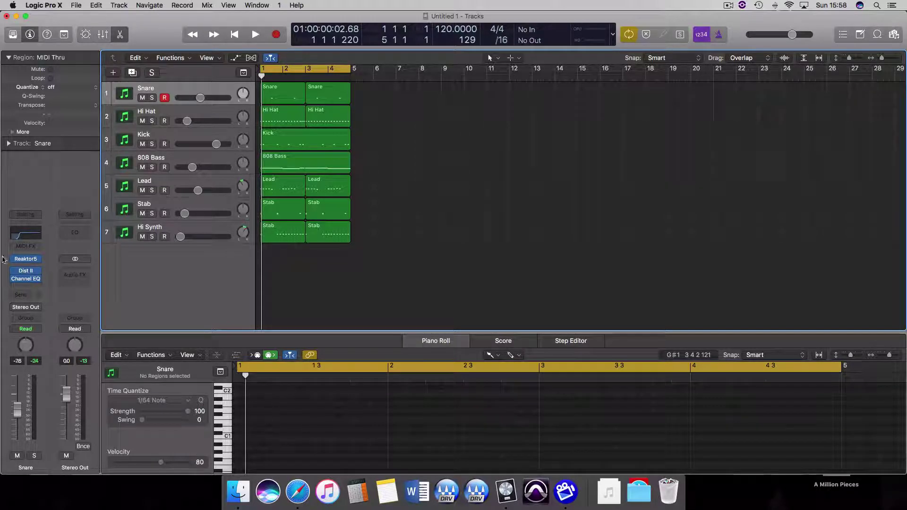
Reopen the Snare track's Reaktor instrument, show its panel view and move its window closer to the track list
left_click(26, 261)
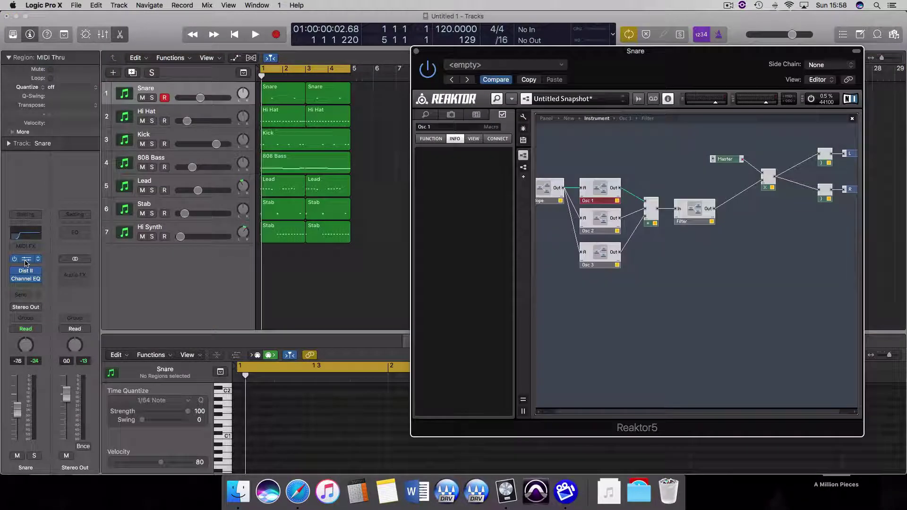
double_click(560, 149)
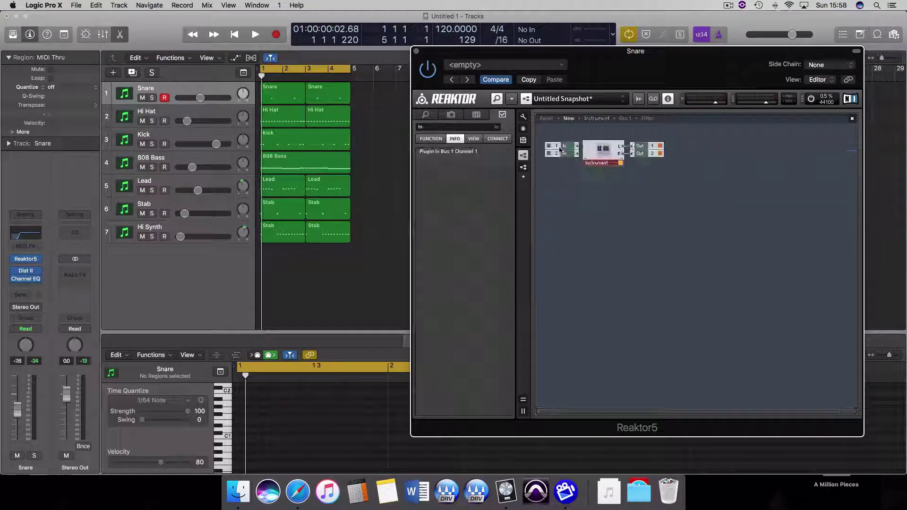
left_click(547, 118)
left_click_drag(683, 72, 587, 63)
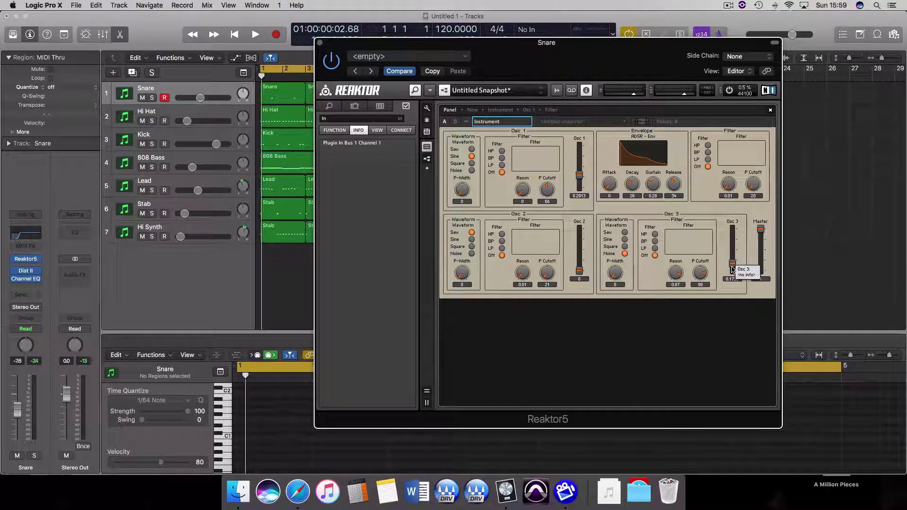
Open Musical Typing, lower the octave to C2 and audition the snare sound on the note G
key("super+k")
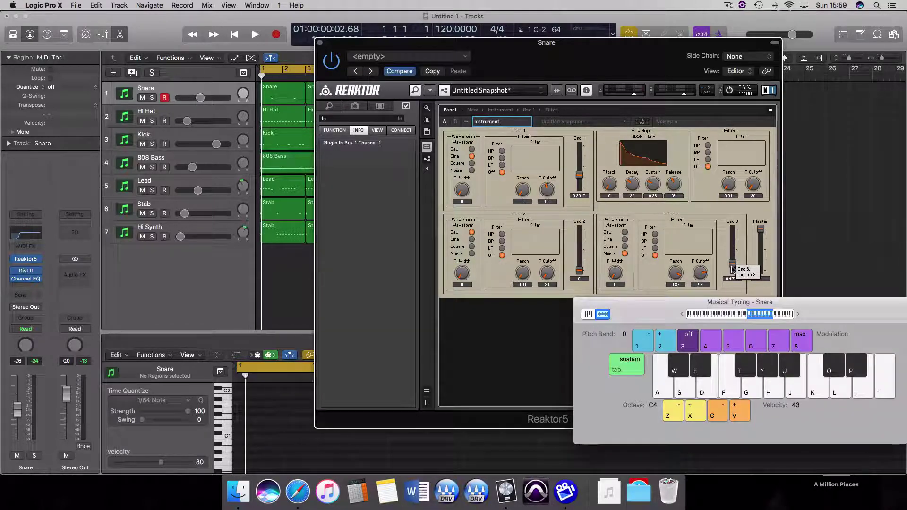
key("g")
key("z")
key("g")
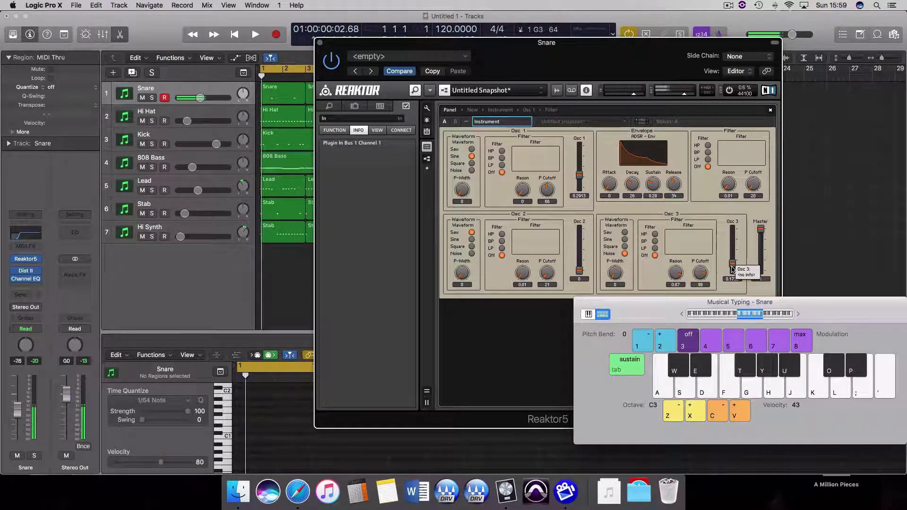
key("z")
key("g")
key("g")
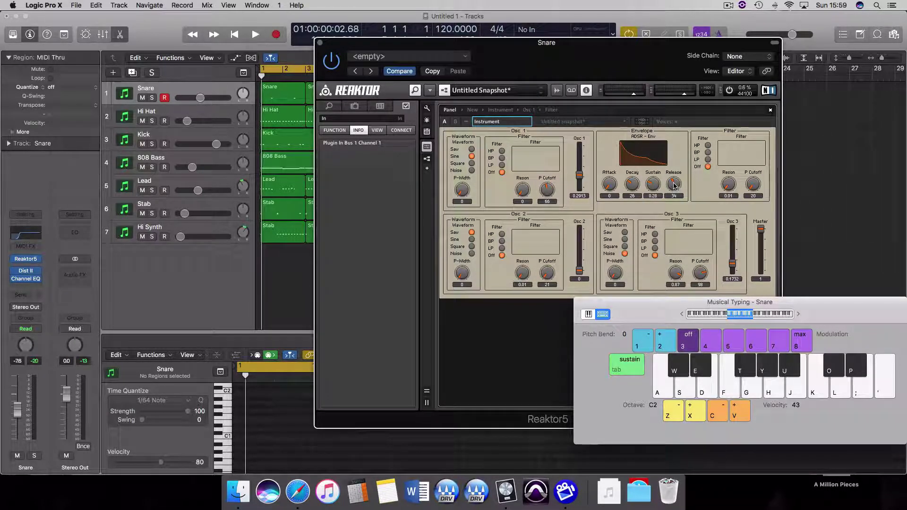
key("g")
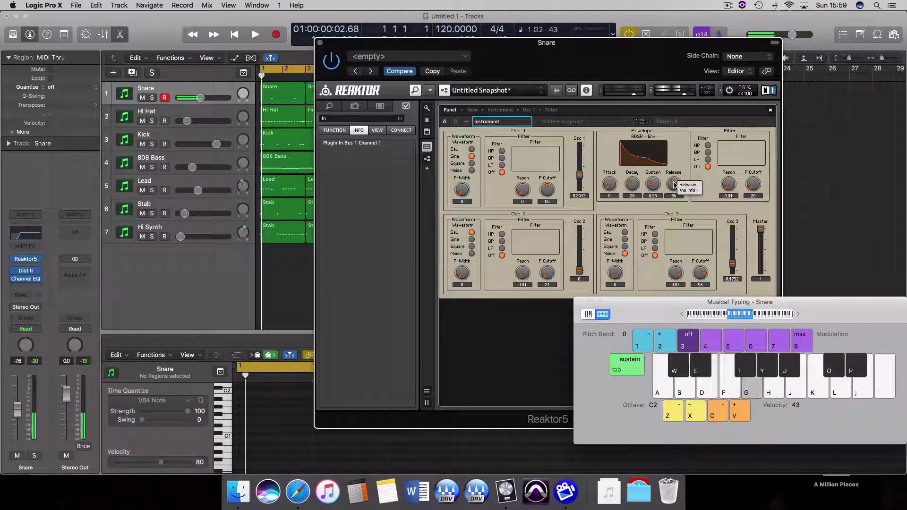
key("g")
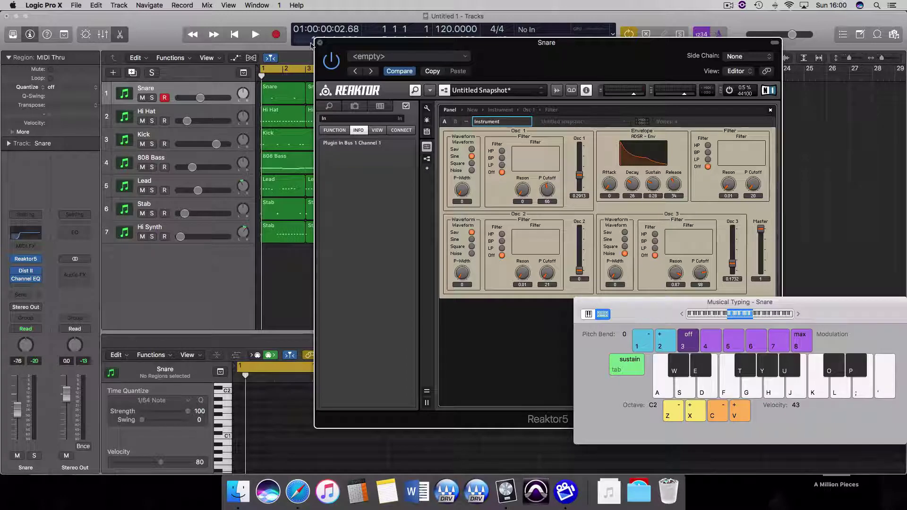
Solo the Snare track and compare its playback with the Distortion II effect bypassed and enabled
left_click(26, 271)
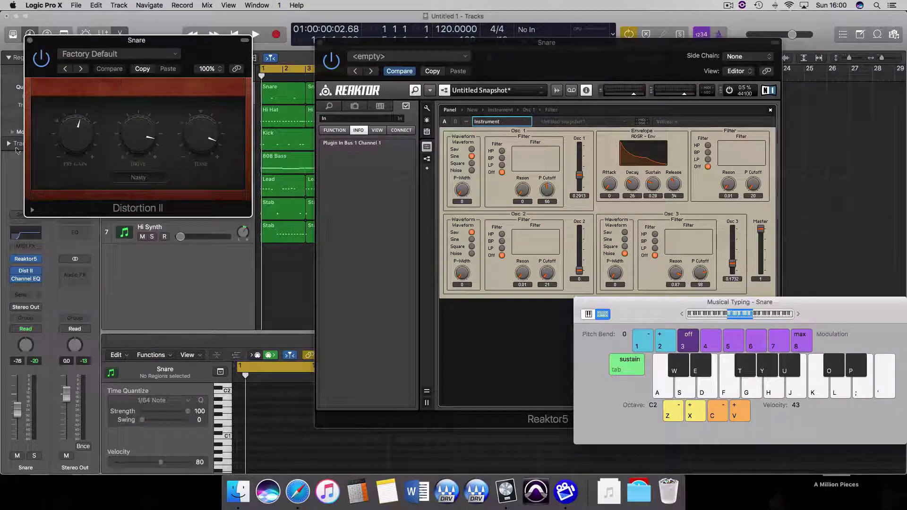
left_click_drag(47, 58, 228, 57)
key("s")
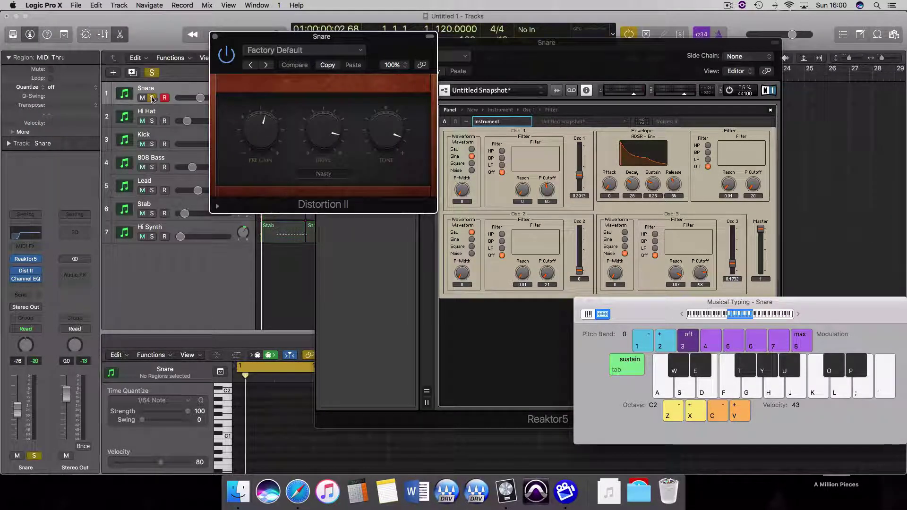
key("space")
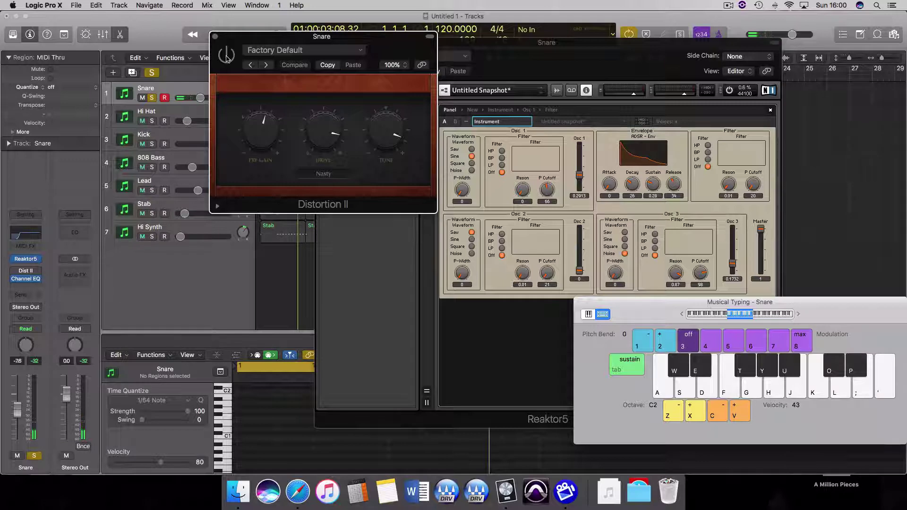
left_click(227, 56)
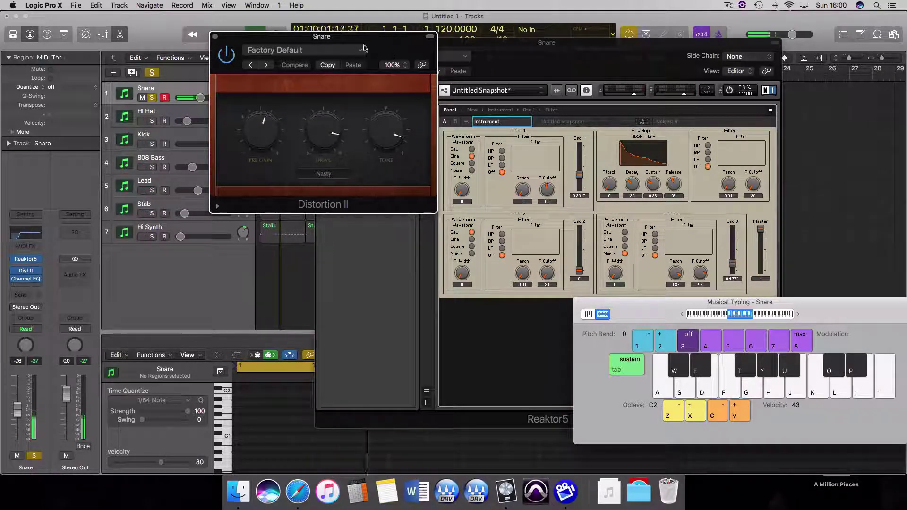
left_click(214, 36)
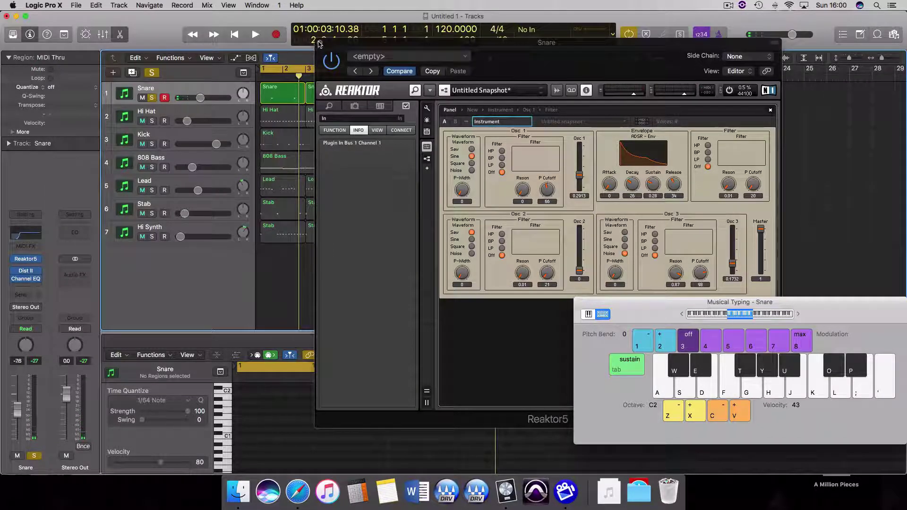
Close the Reaktor and Musical Typing windows, and view the low-cut curve in the Snare track's Channel EQ
left_click(321, 43)
left_click(580, 303)
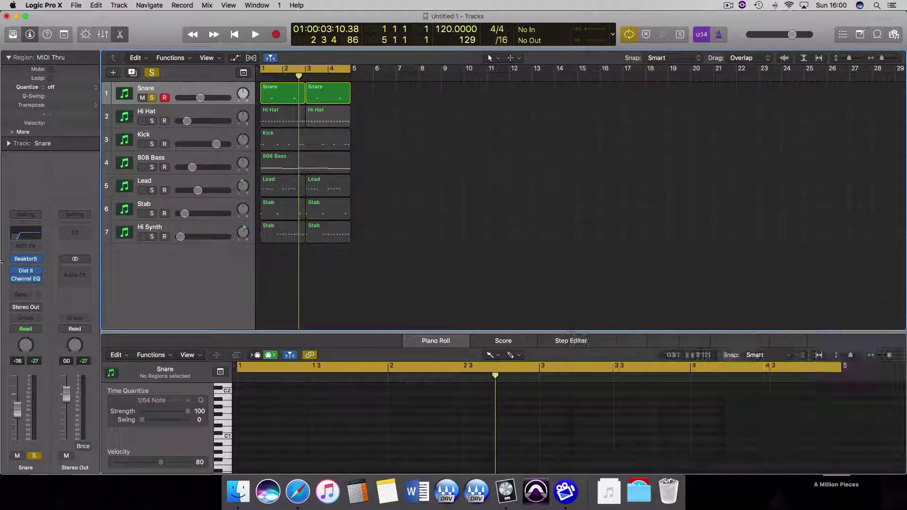
left_click(38, 235)
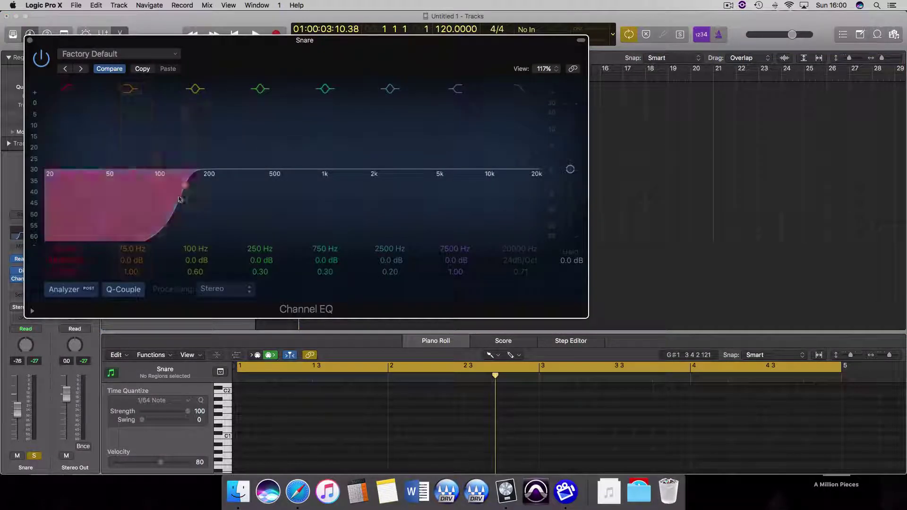
left_click(30, 43)
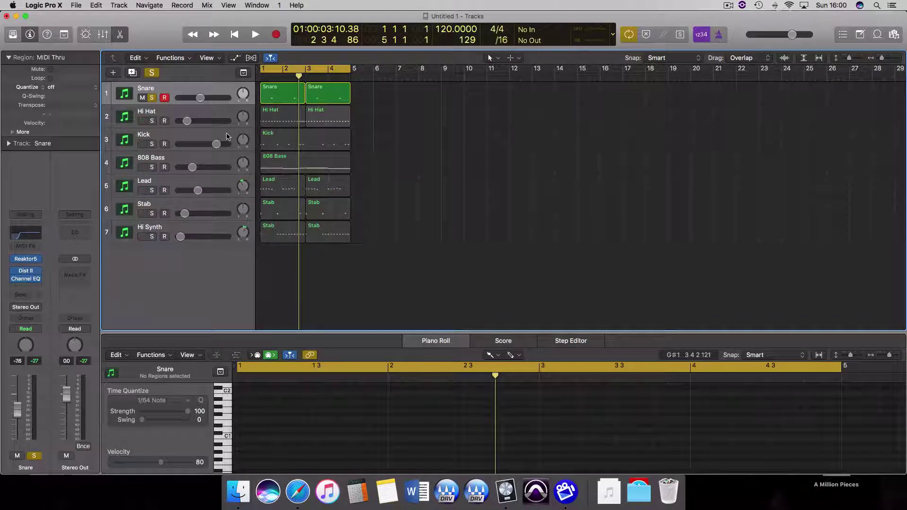
Solo the Hi Hat track, inspect its Reaktor oscillator and envelope settings, play the pattern briefly and close the instrument window
left_click(165, 110)
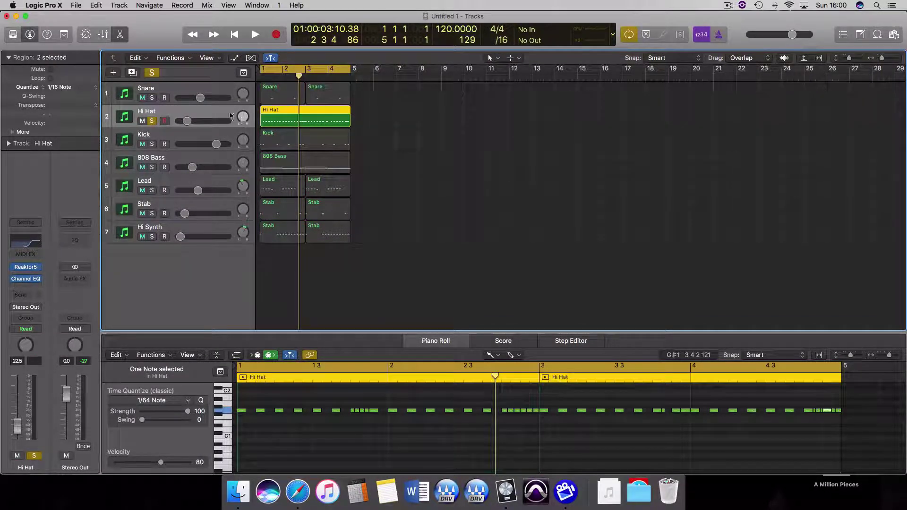
left_click(31, 267)
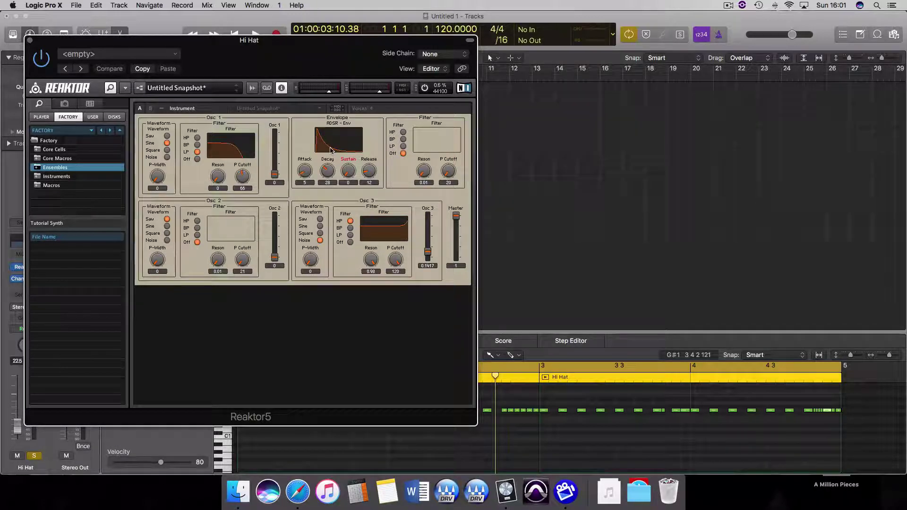
mouse_move(331, 151)
key("space")
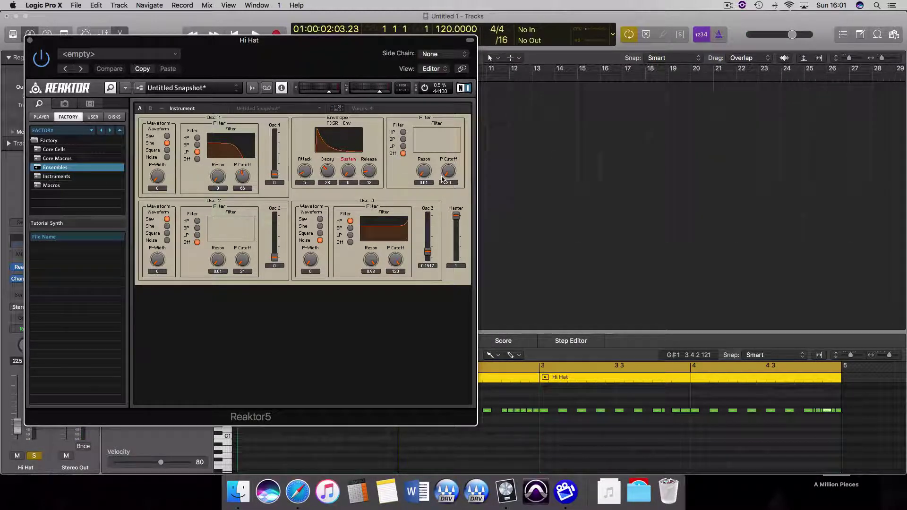
left_click_drag(232, 40, 596, 25)
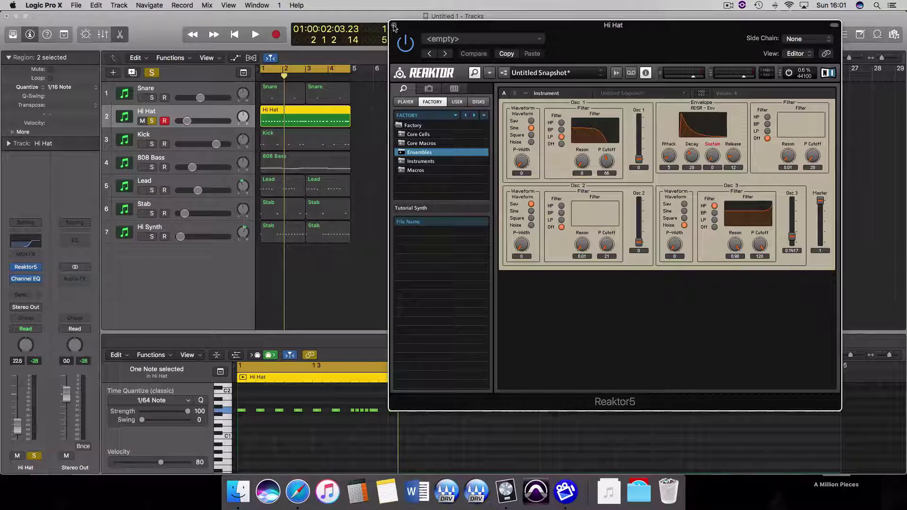
left_click(394, 25)
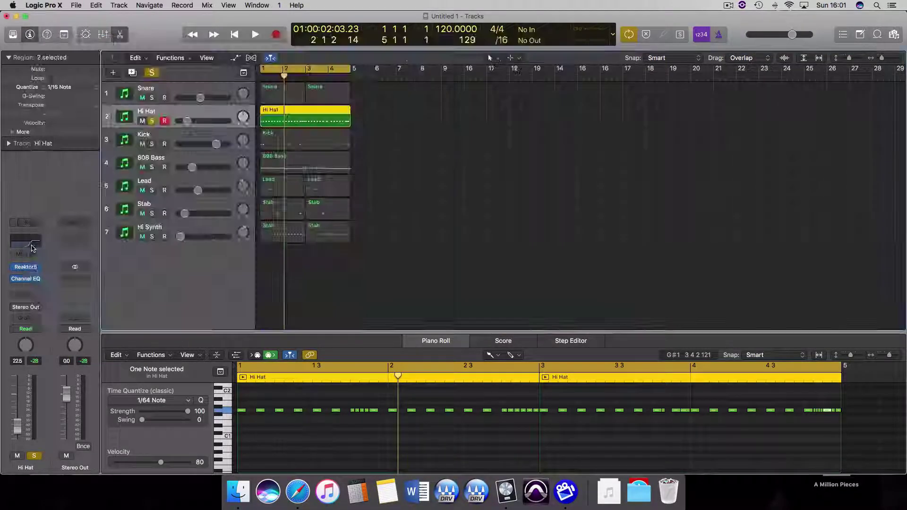
View the low-cut curve in the Hi Hat track's Channel EQ, close it and listen to the soloed pattern
left_click(26, 279)
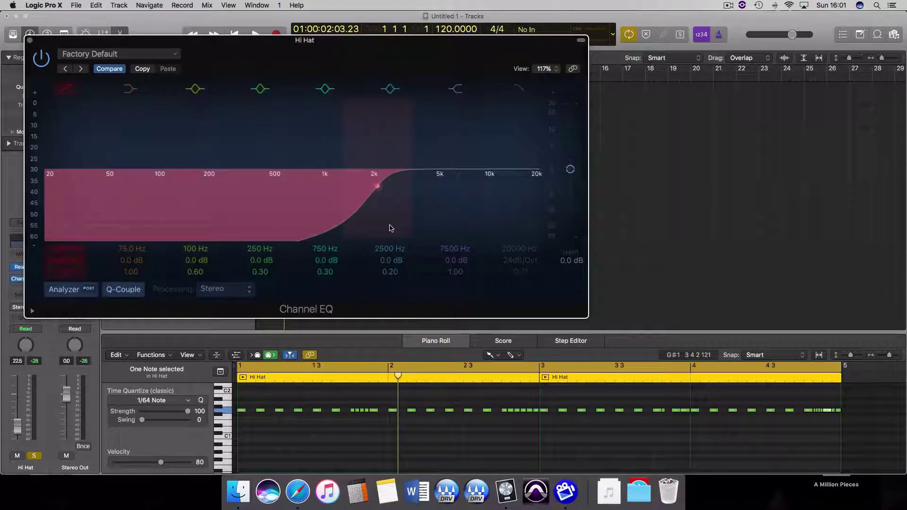
key("super+w")
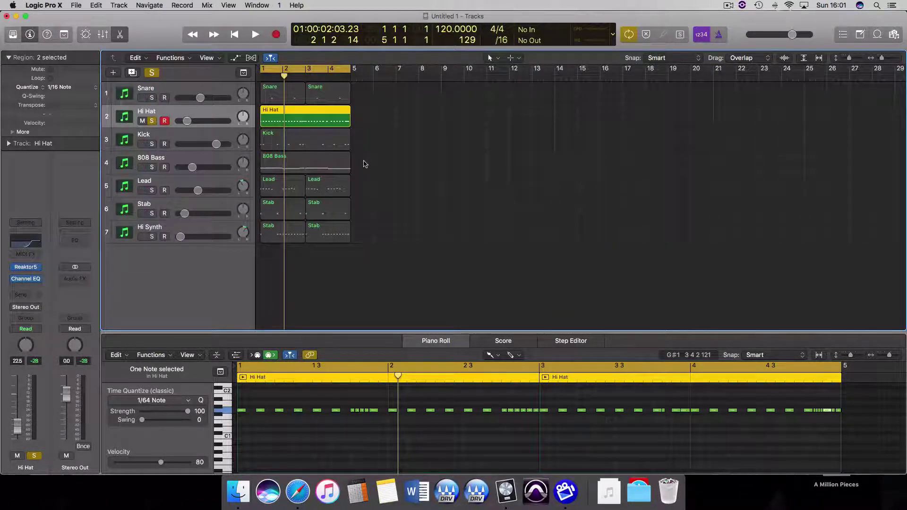
key("space")
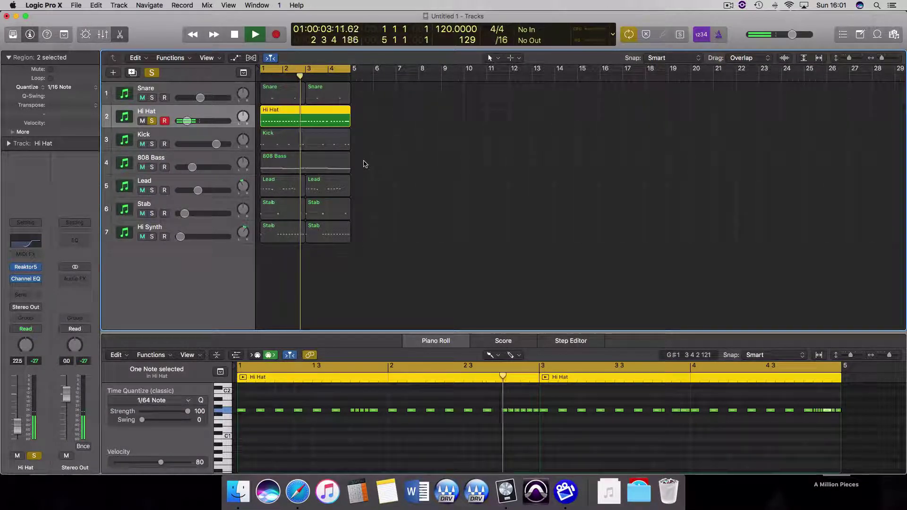
key("space")
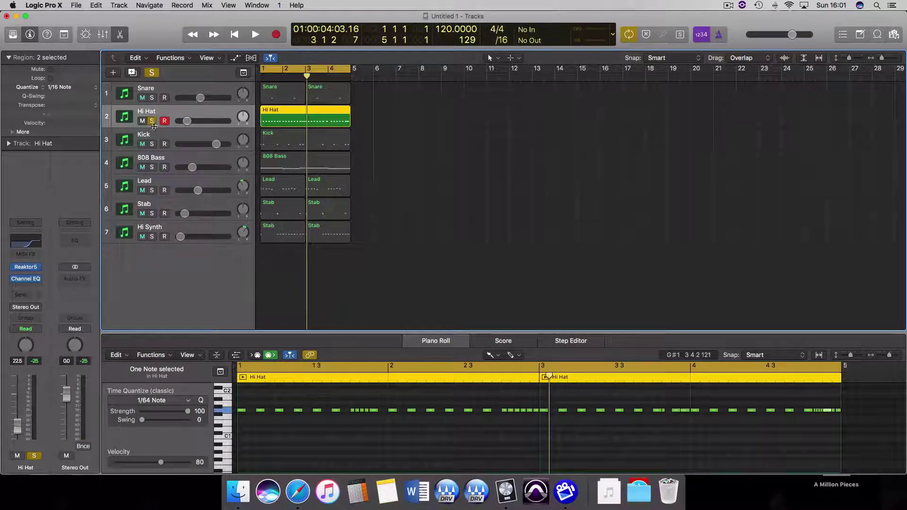
Switch the solo from the Hi Hat track to the Kick track and play back the kick pattern
left_click(152, 121)
left_click(152, 144)
left_click(174, 133)
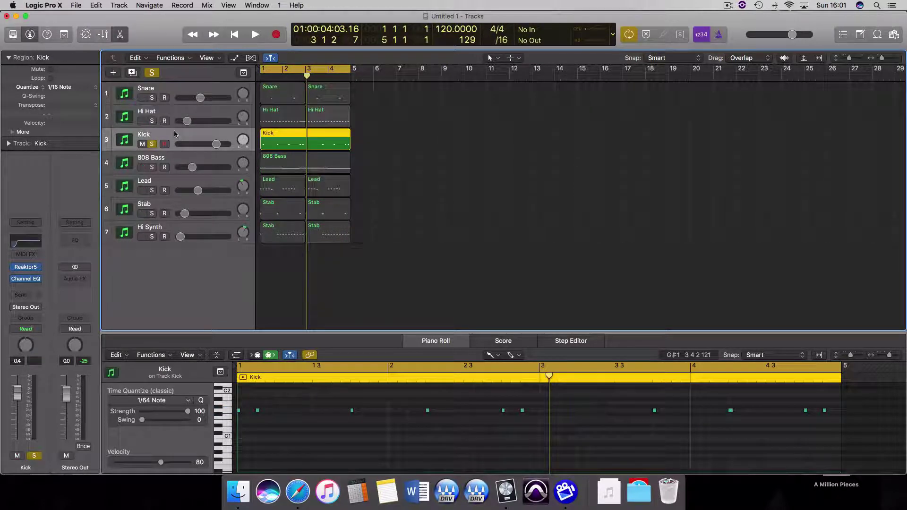
key("space")
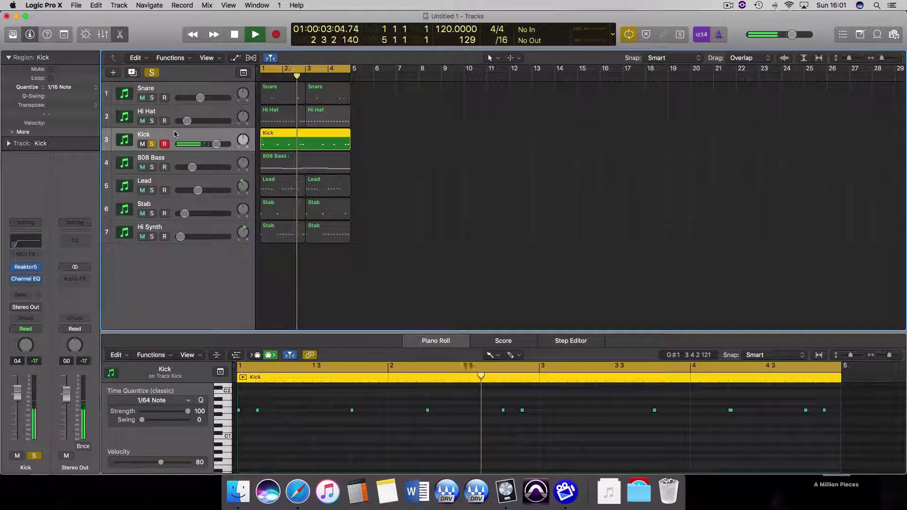
key("space")
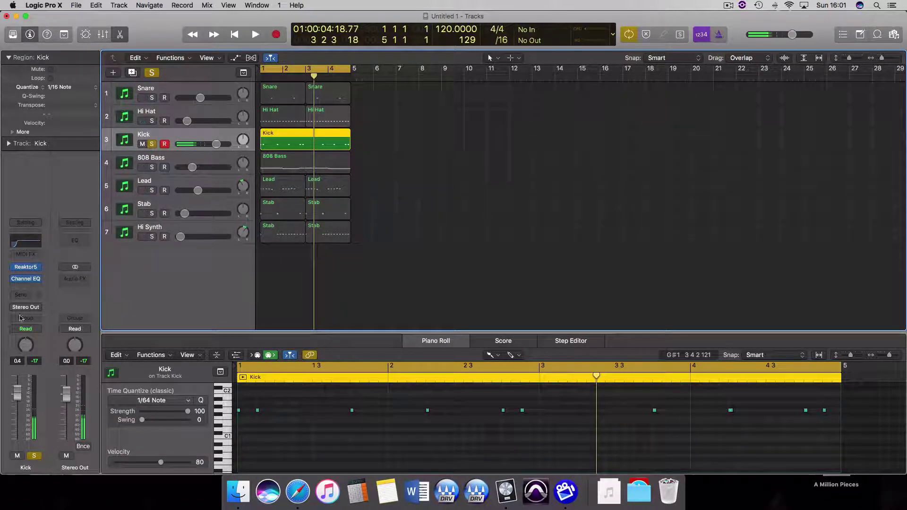
Inspect the Kick track's Reaktor synth settings and the low-cut curve in its Channel EQ, closing each window
left_click(26, 271)
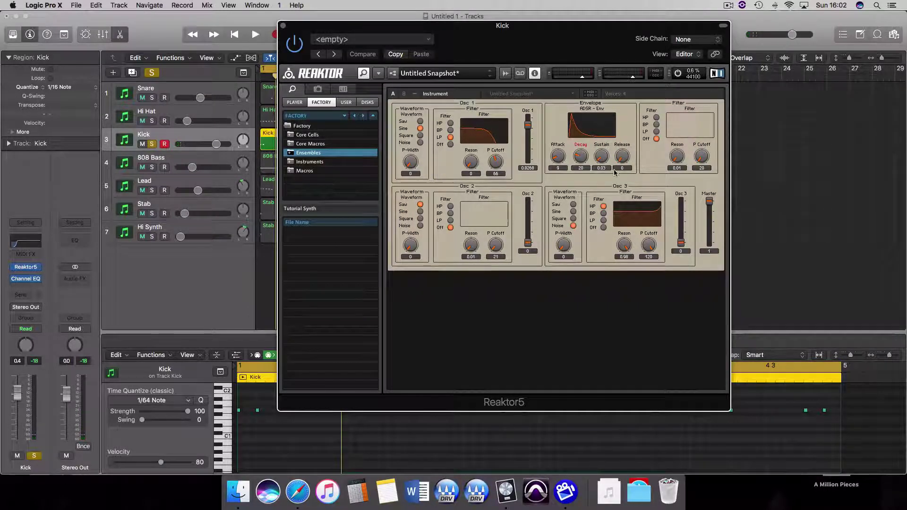
left_click(283, 26)
left_click(35, 244)
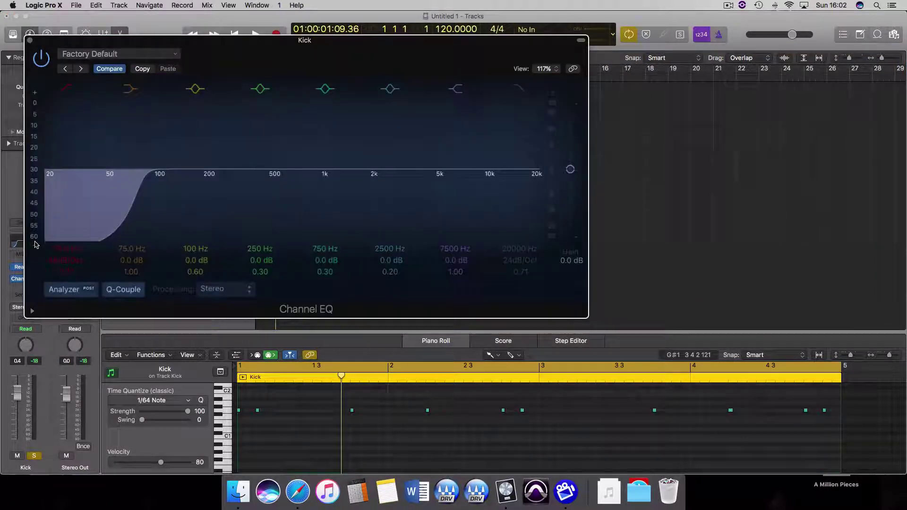
left_click(135, 190)
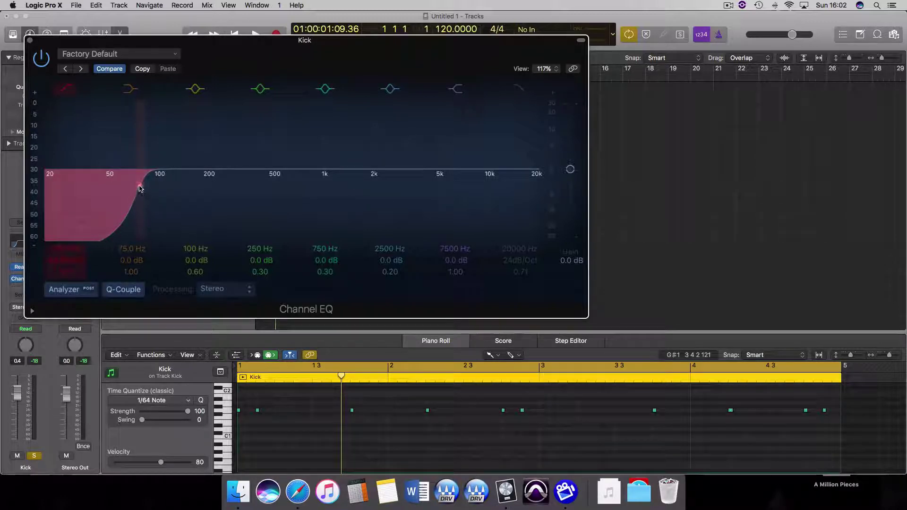
left_click(30, 40)
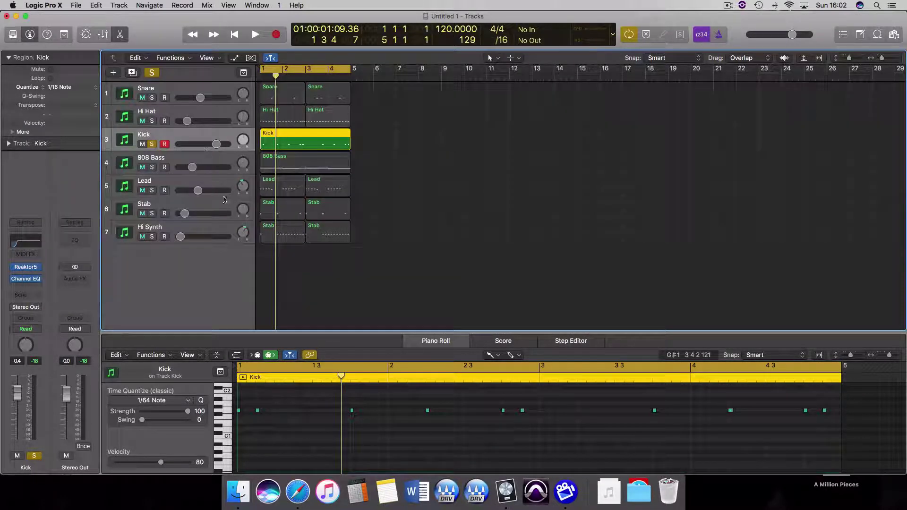
Switch the solo from the Kick track to the 808 Bass track and play back the bass line
left_click(170, 160)
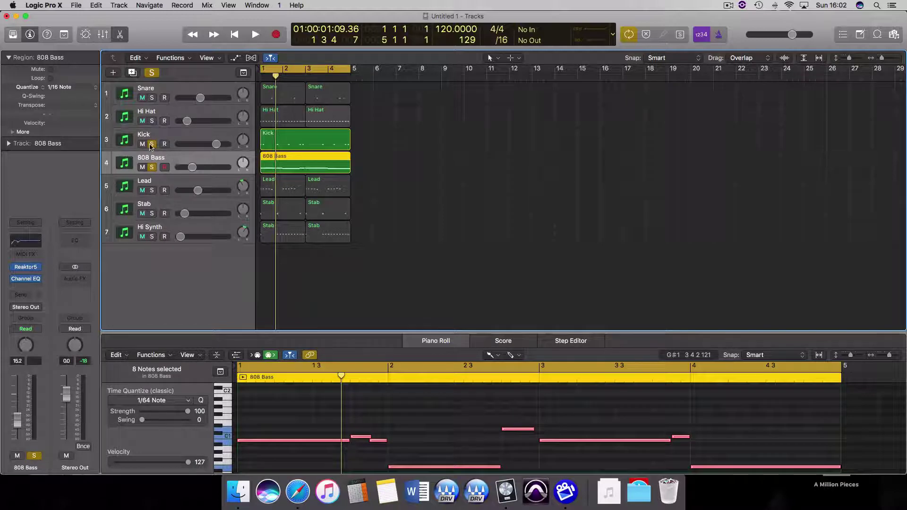
key("space")
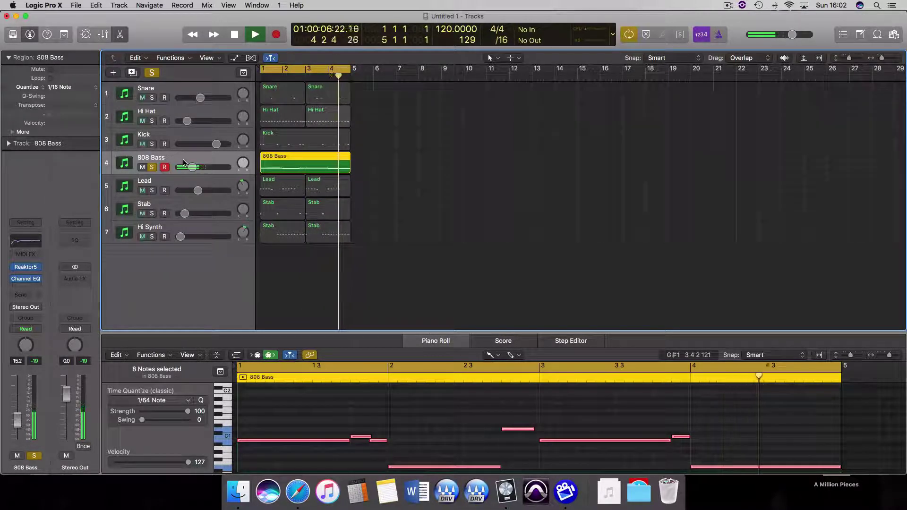
key("space")
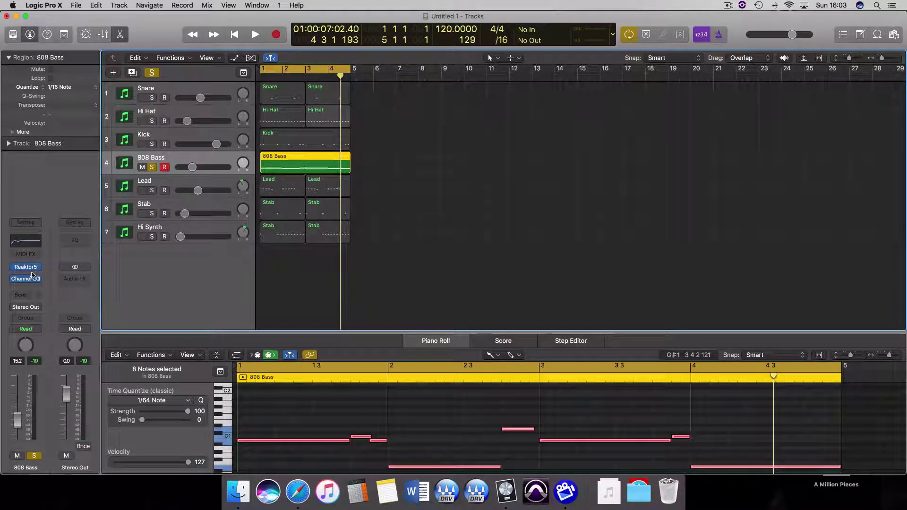
Open the 808 Bass track's Reaktor synth and Musical Typing, and audition the notes G and A while lowering the octave to C0
left_click(26, 267)
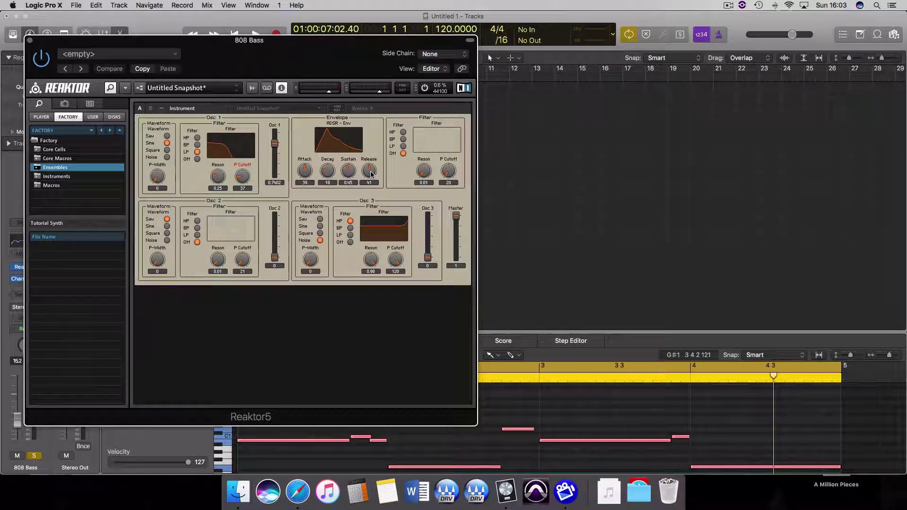
key("super+k")
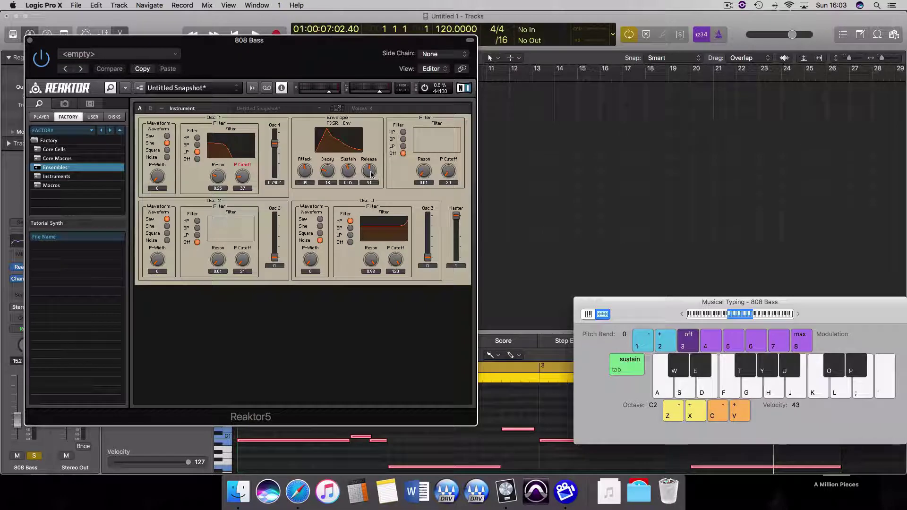
key("g")
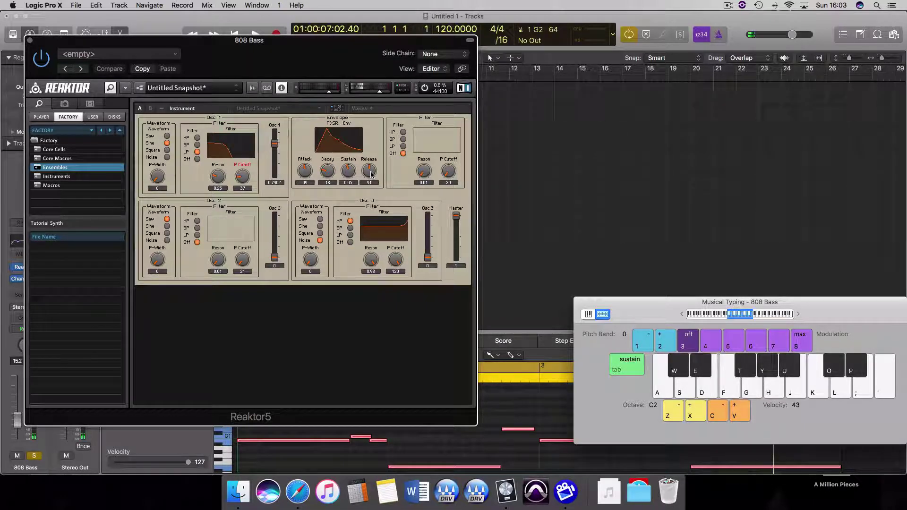
key("z")
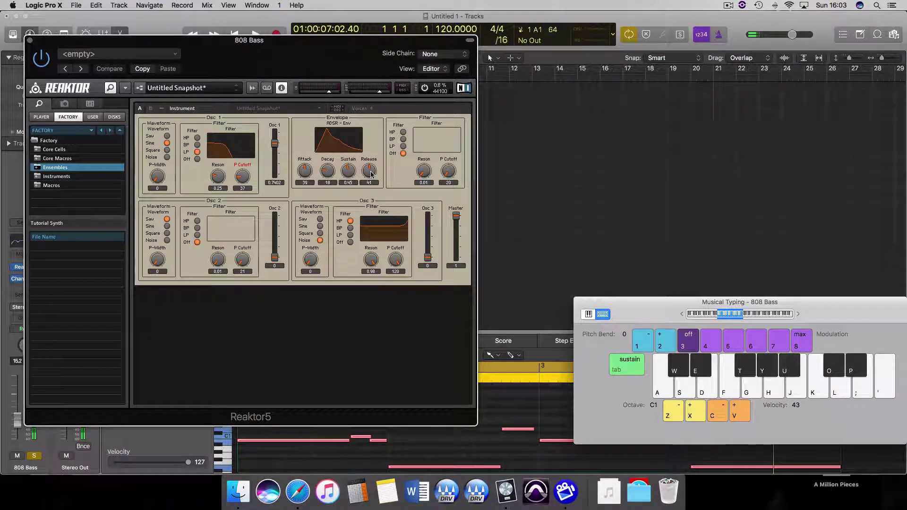
key("z")
key("h")
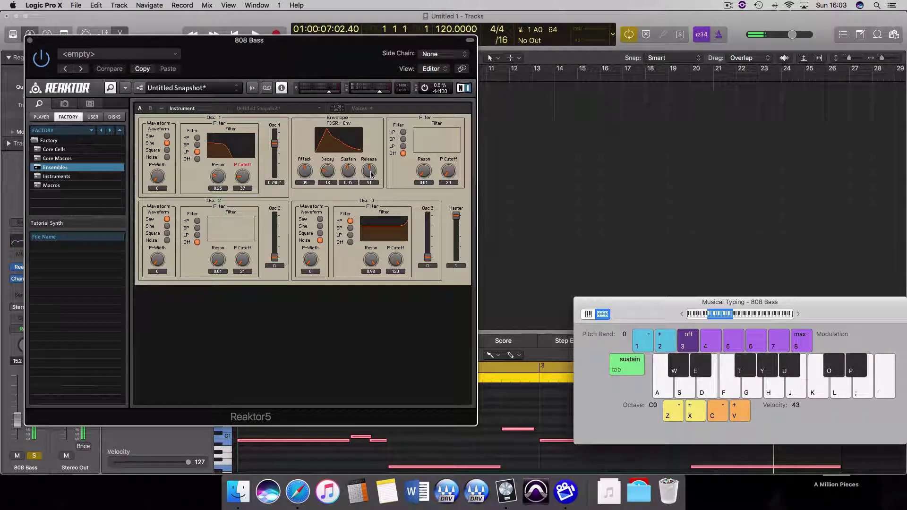
key("h")
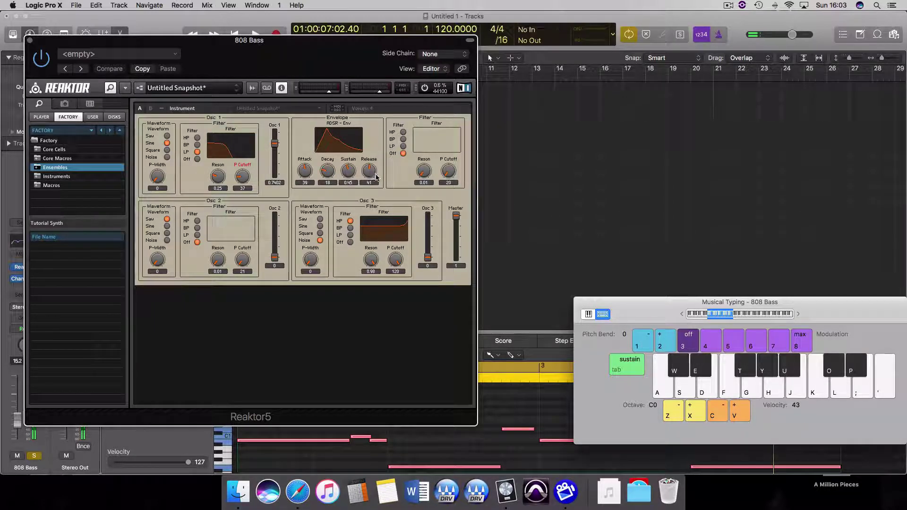
Close Musical Typing and the 808 Bass Reaktor window, and view the track's Channel EQ curve before closing it
left_click(580, 302)
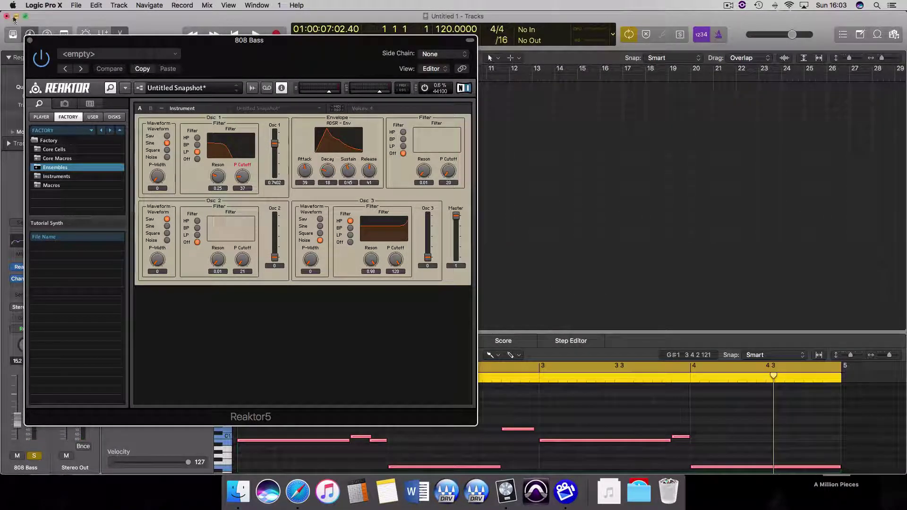
left_click(29, 40)
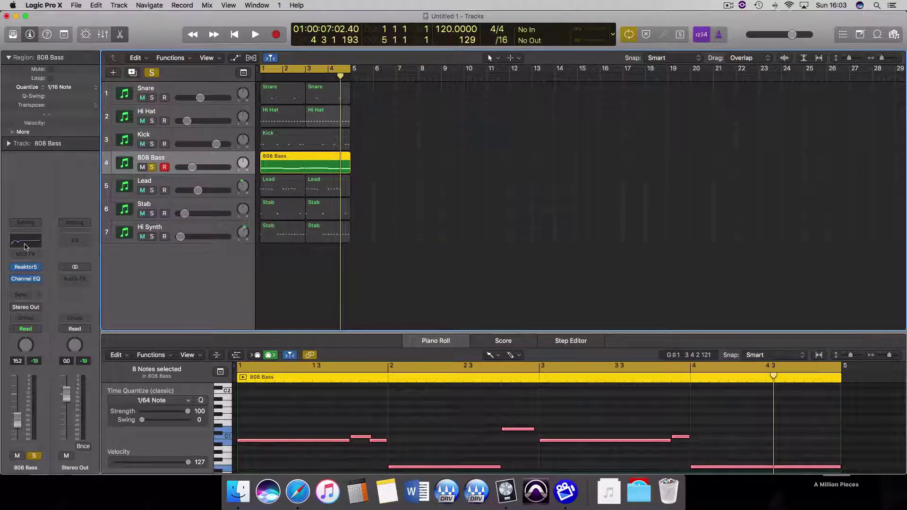
left_click(40, 244)
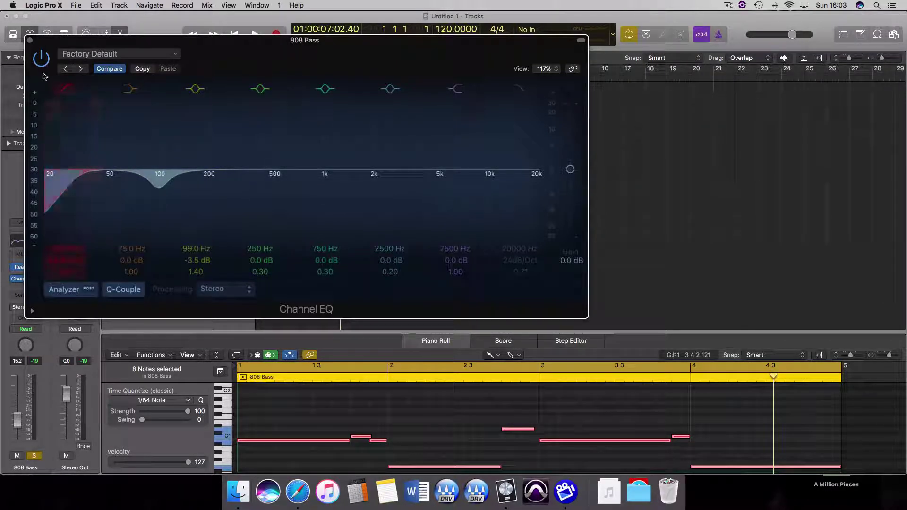
left_click(31, 41)
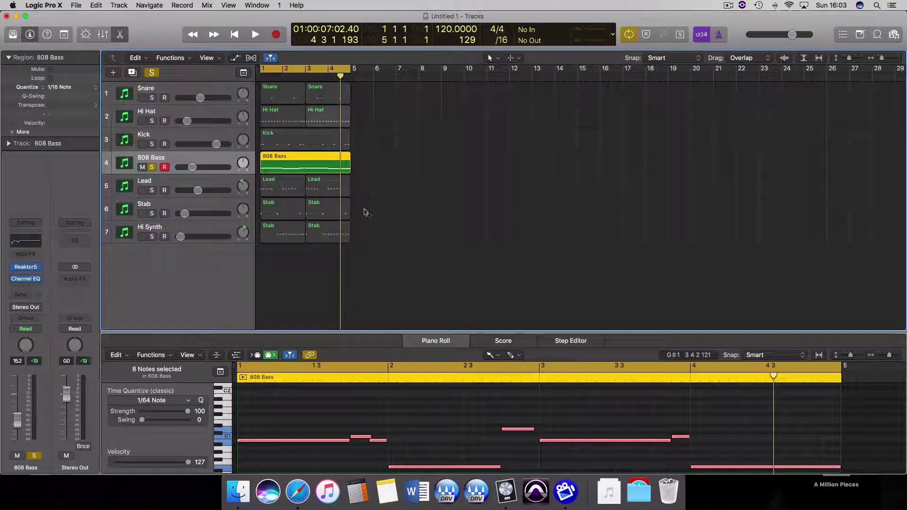
Unsolo the 808 Bass track, solo the Lead track and play back the lead melody
left_click(152, 167)
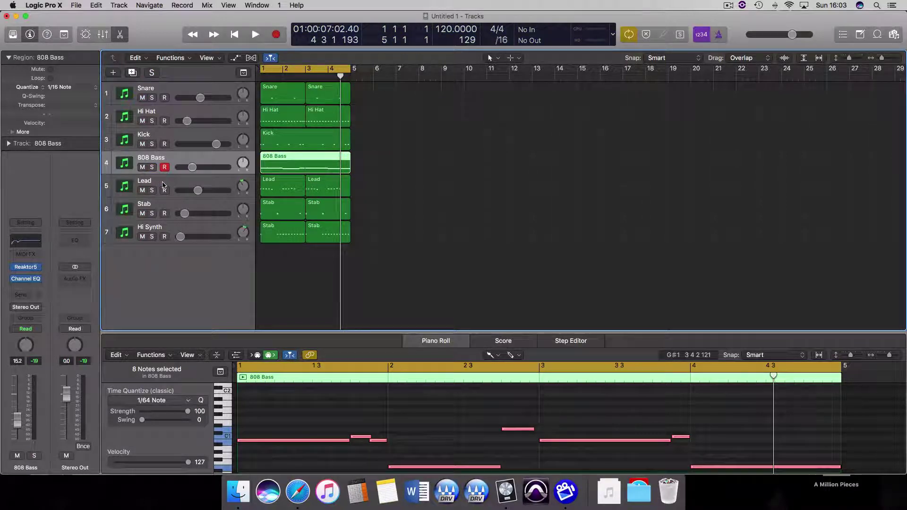
left_click(162, 185)
left_click(151, 190)
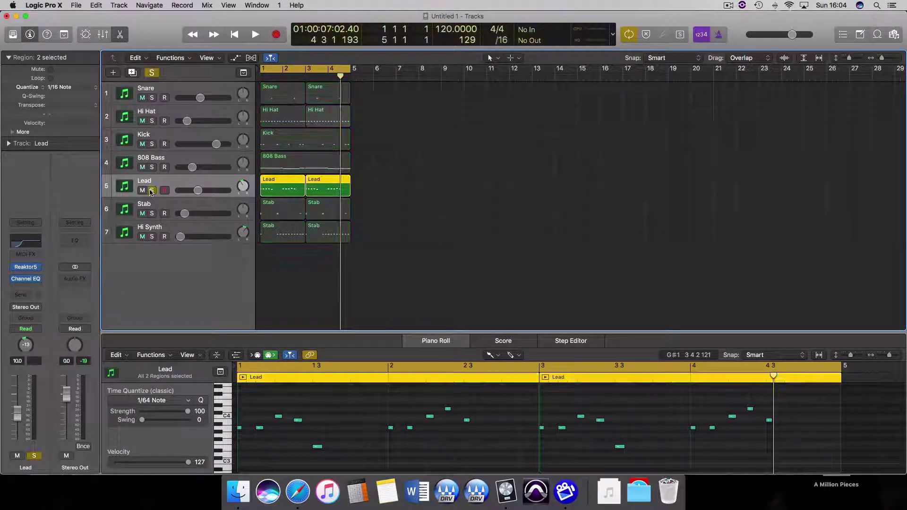
key("space")
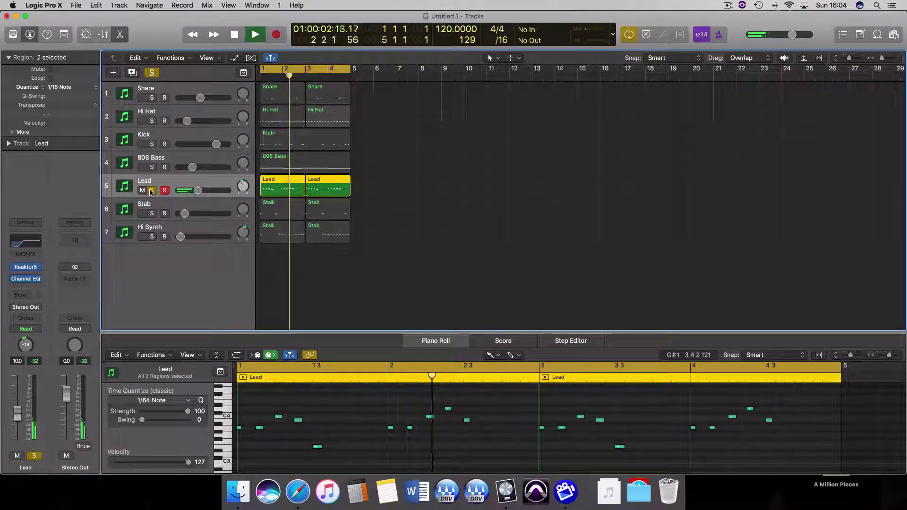
key("space")
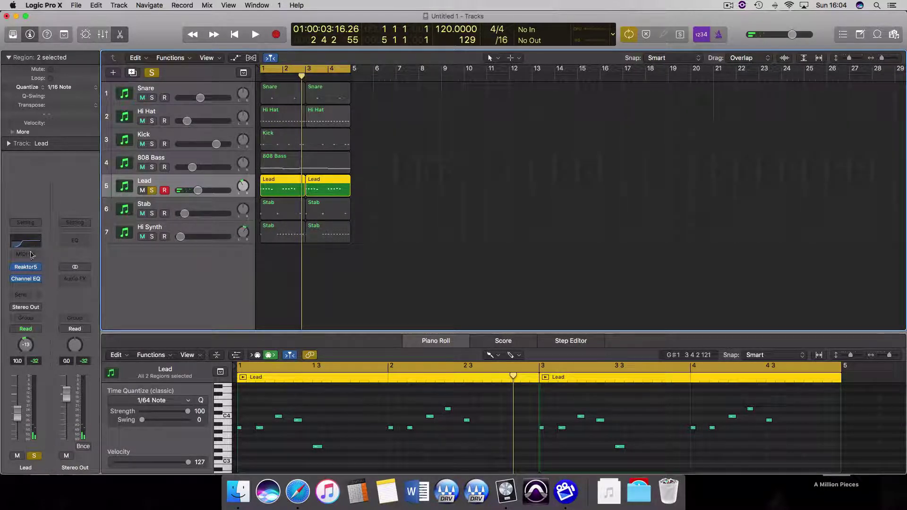
Open the Lead track's Reaktor synth, examine its oscillators, envelope and filters while playing back the melody, and close the synth
left_click(25, 267)
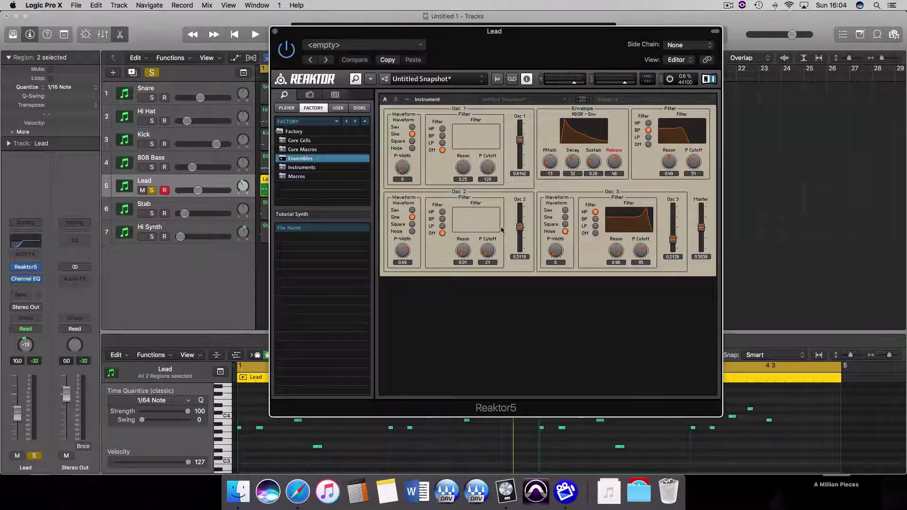
mouse_move(499, 231)
mouse_move(648, 217)
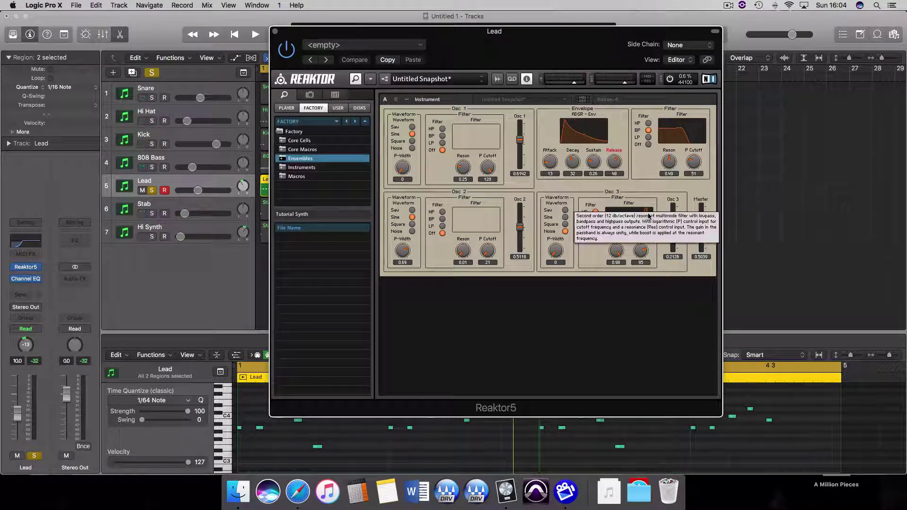
key("space")
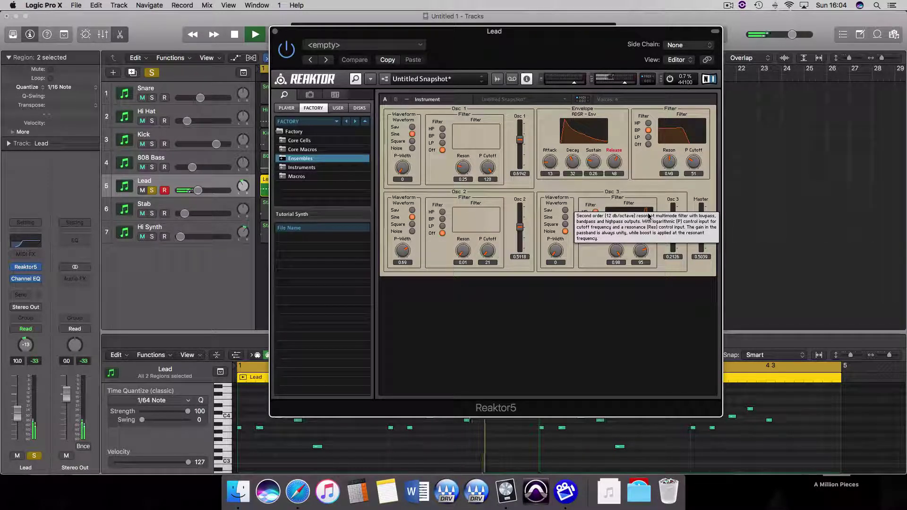
key("space")
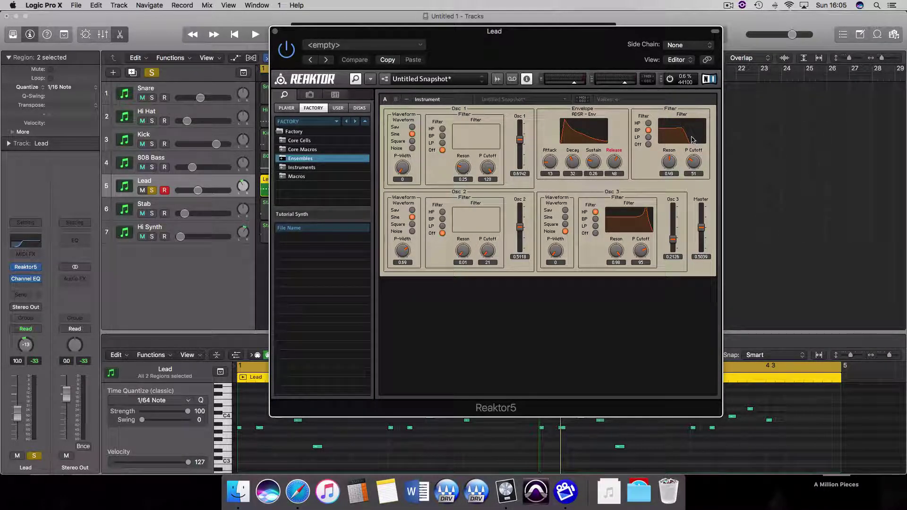
mouse_move(692, 140)
left_click(275, 34)
View the low-cut curve in the Lead track's Channel EQ and close the EQ window
left_click(28, 243)
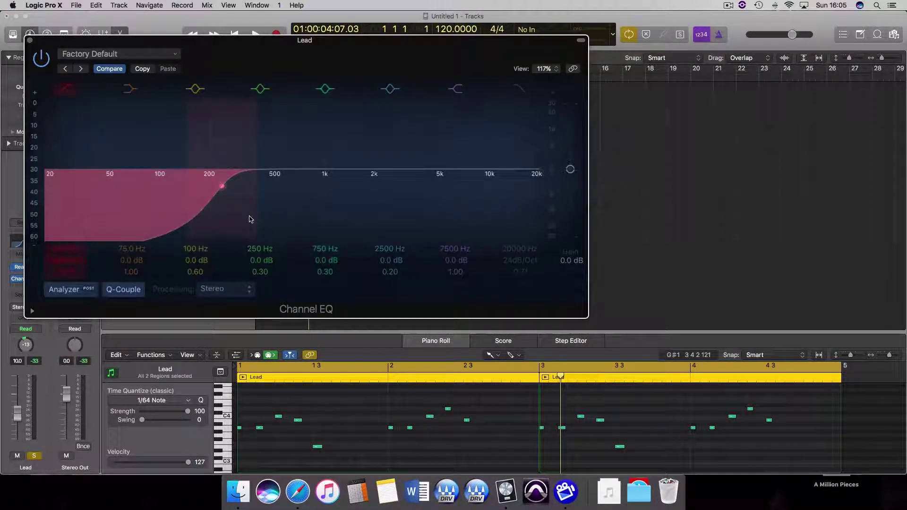
left_click(201, 218)
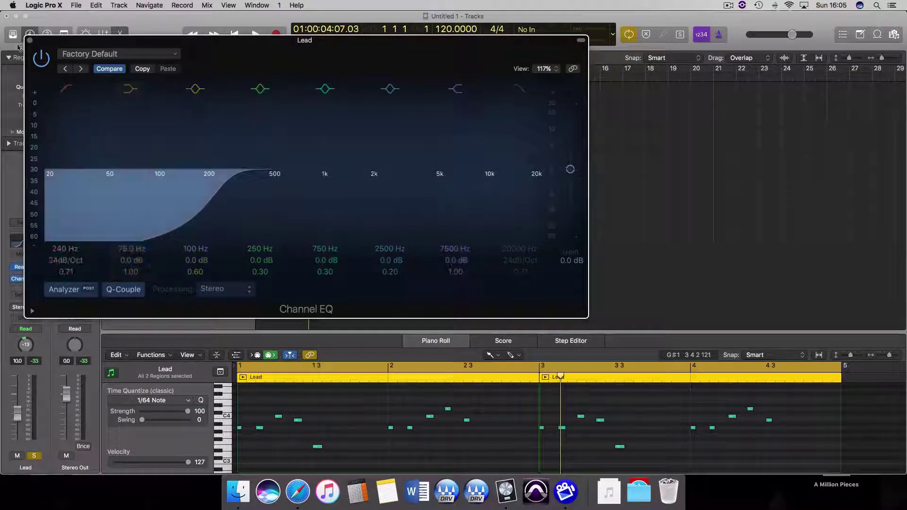
left_click(29, 41)
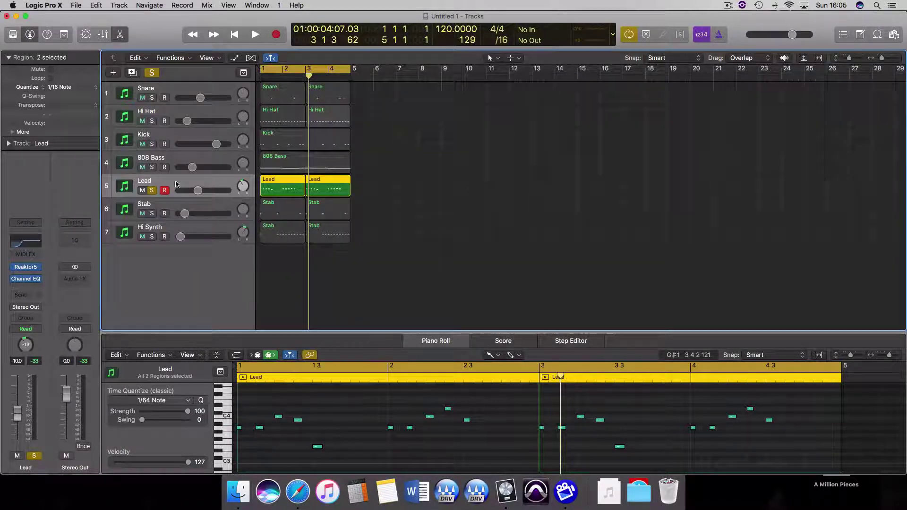
Switch the solo from the Lead track to the Stab track and play back the stab chords
left_click(152, 190)
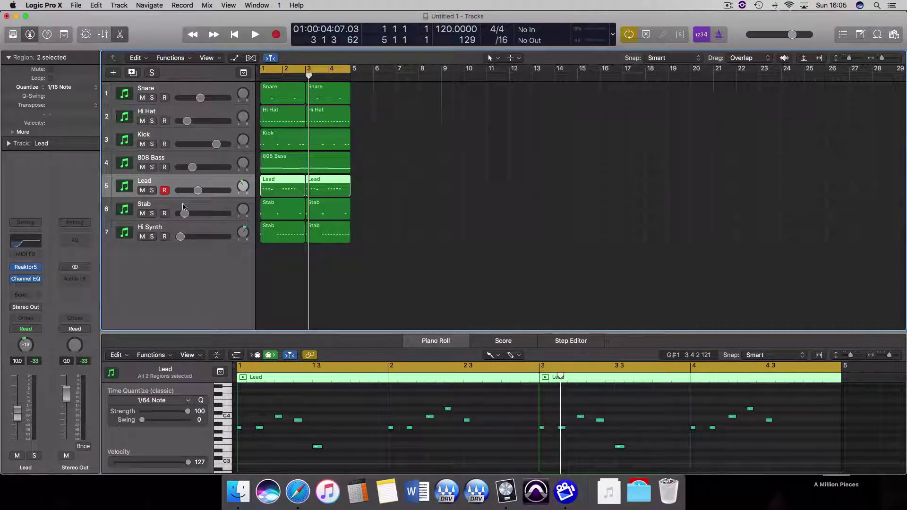
left_click(179, 207)
key("space")
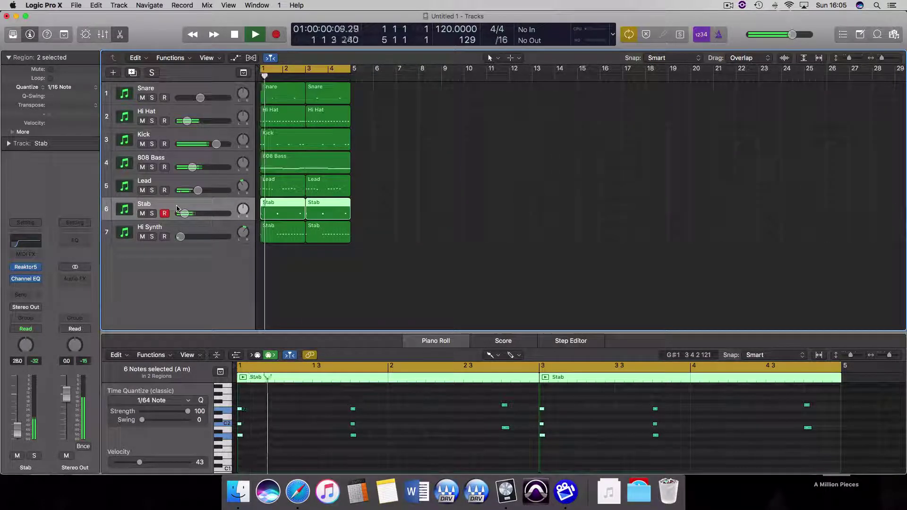
left_click(153, 214)
key("space")
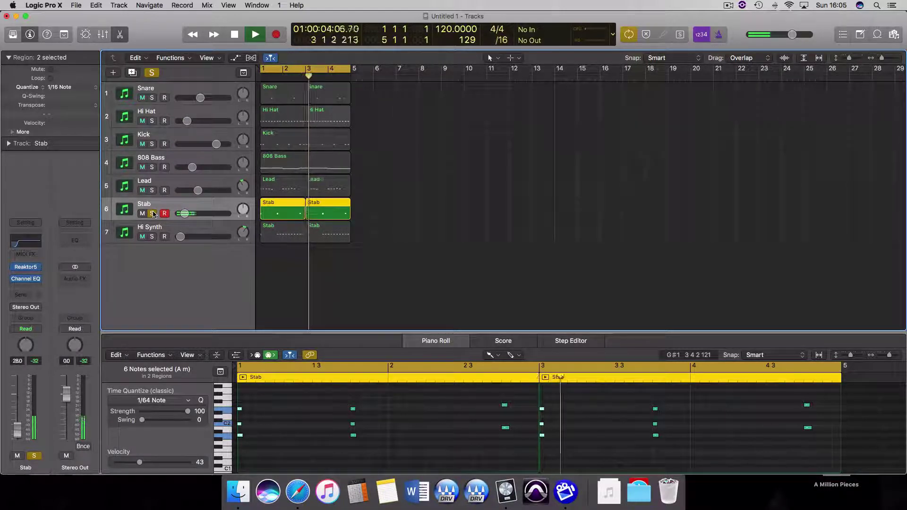
key("space")
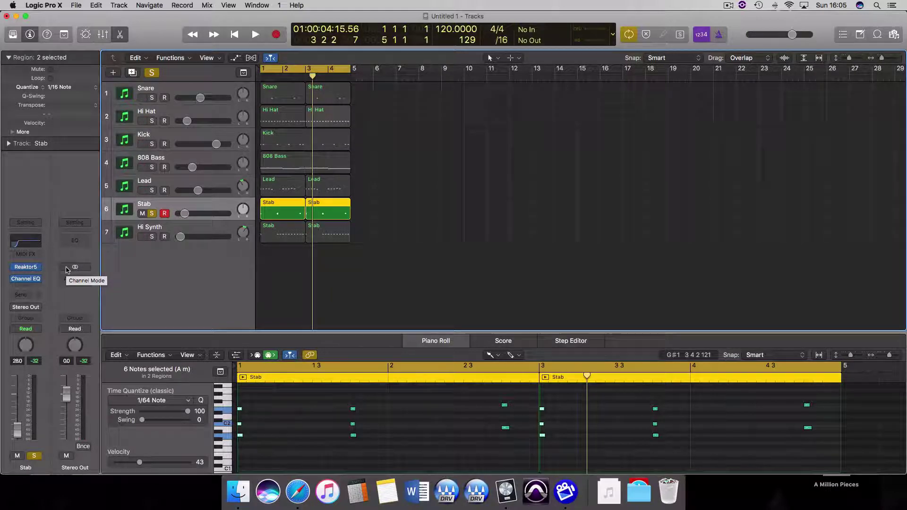
Examine the Stab track's Reaktor synth settings, close the synth window and replay the soloed stabs
left_click(25, 267)
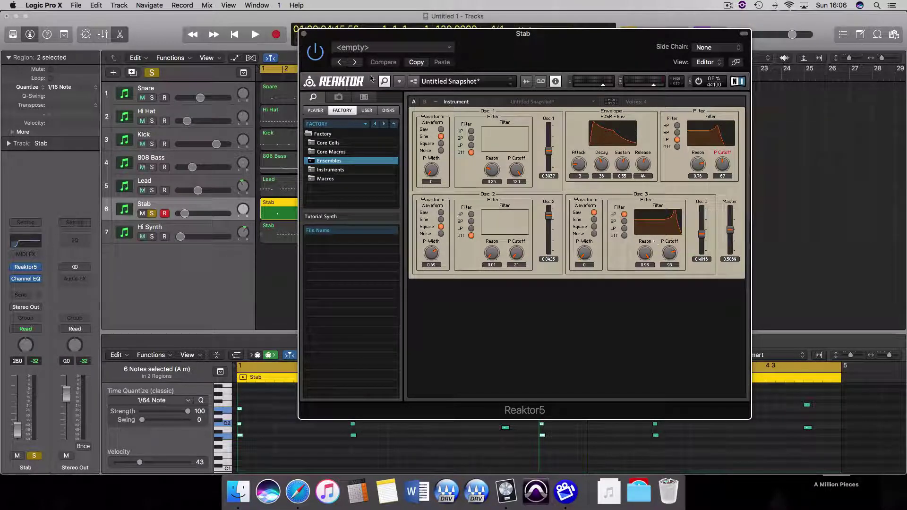
left_click(303, 33)
key("space")
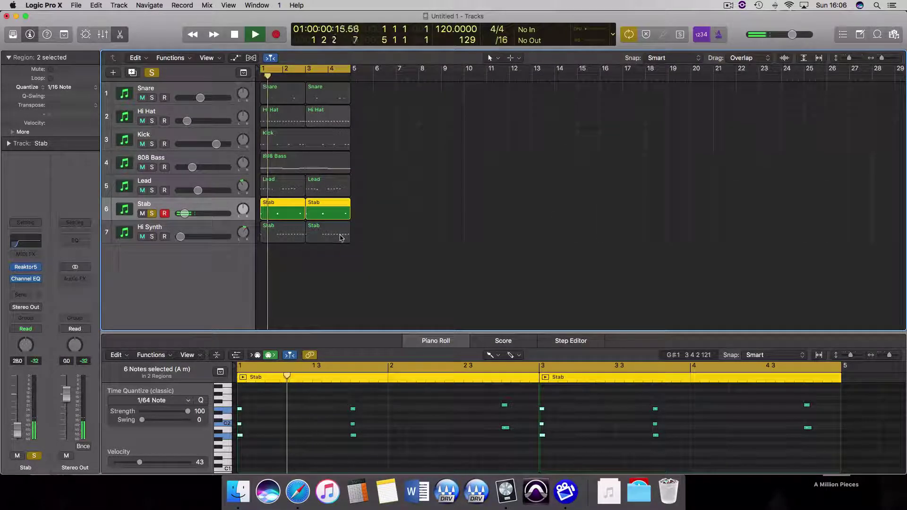
key("space")
Unsolo the Stab track and view its Channel EQ curve before closing the EQ window
key("s")
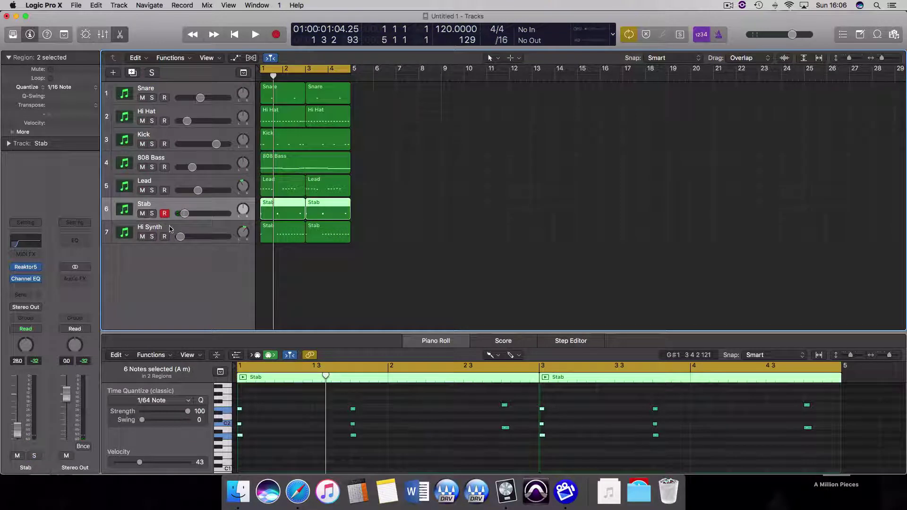
left_click(26, 242)
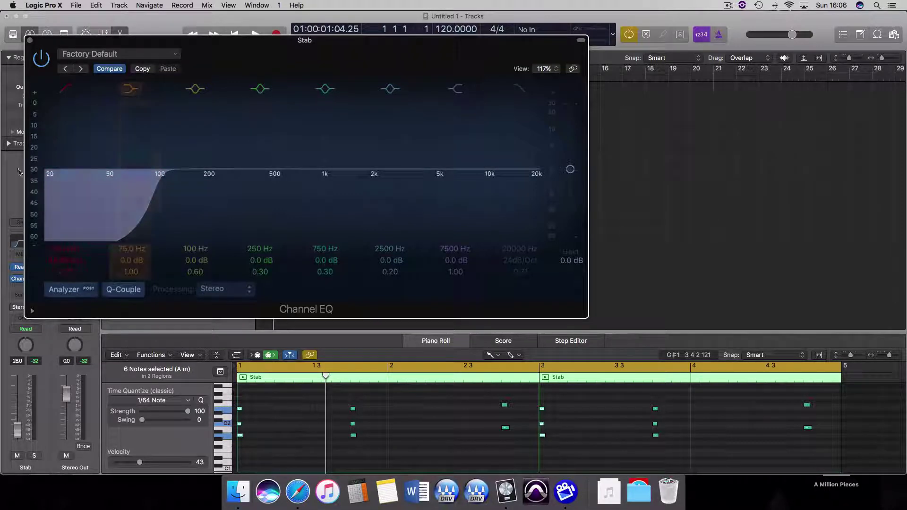
left_click(29, 43)
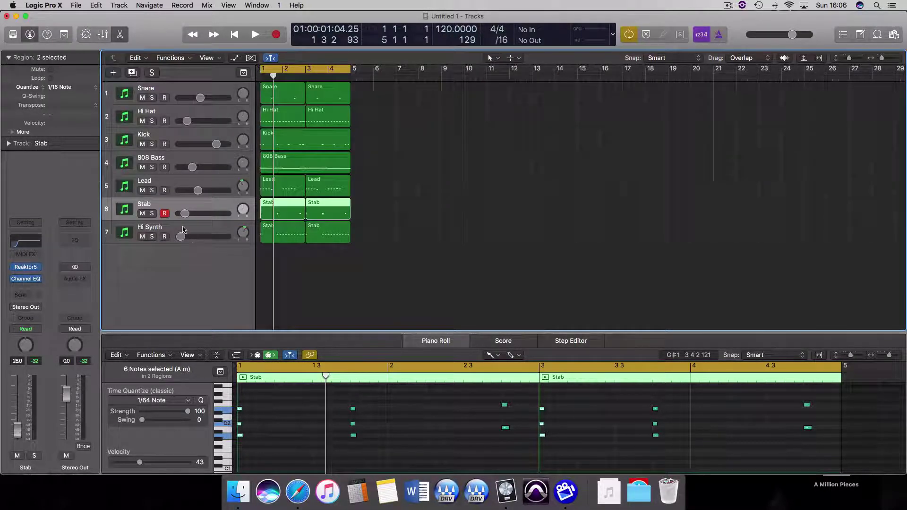
Solo the Hi Synth track, play back its melody and deselect its regions
left_click(183, 228)
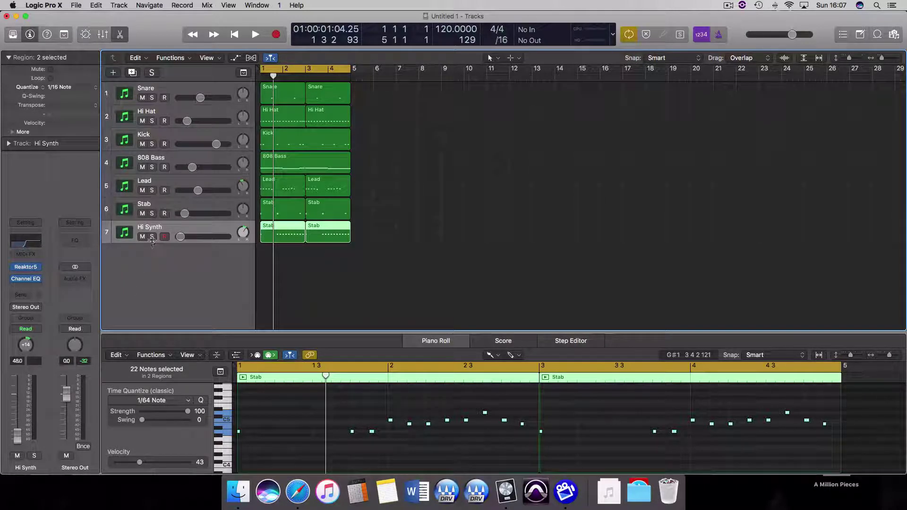
left_click(152, 236)
key("space")
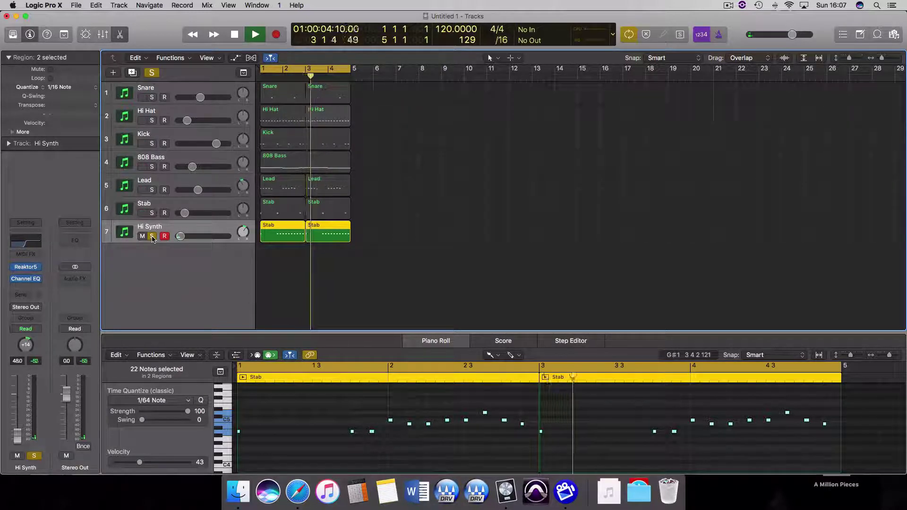
key("space")
left_click(308, 288)
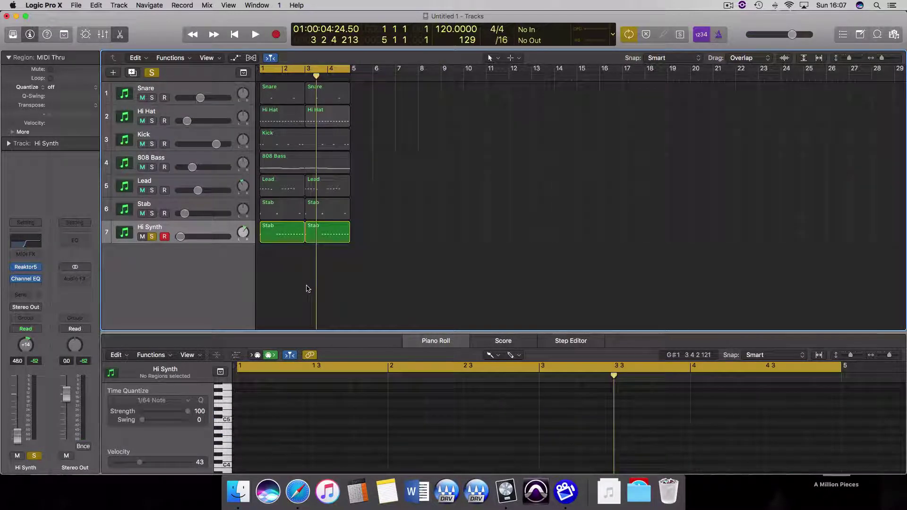
scroll(308, 287, "left", 1)
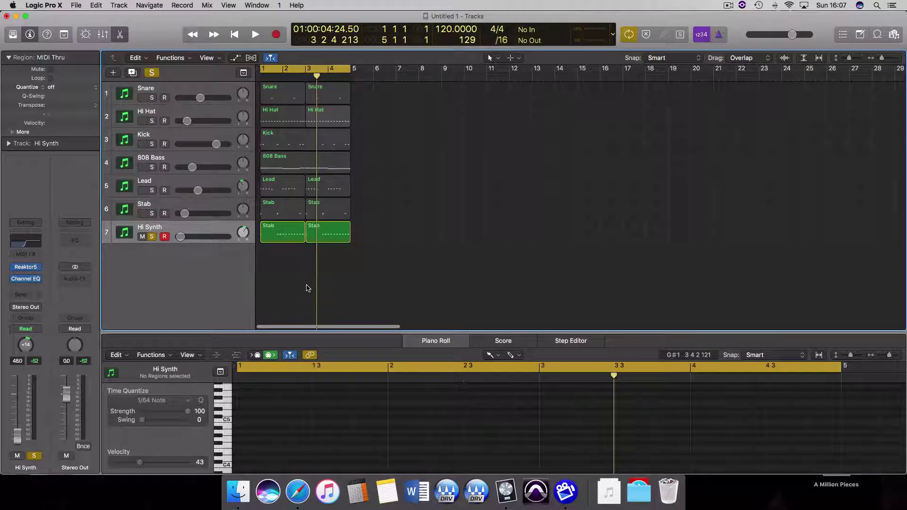
Open the Hi Synth track's Reaktor synth, examine its oscillators, envelope and filter, and close it
left_click(25, 267)
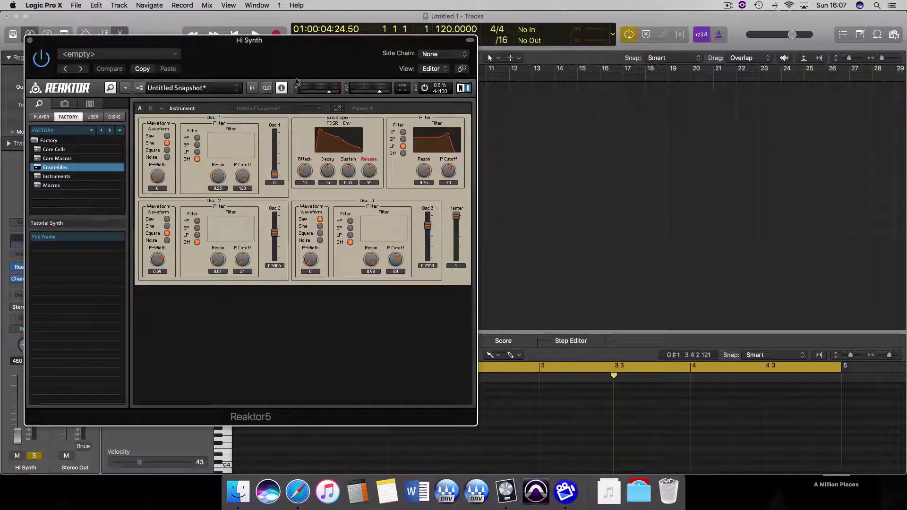
left_click_drag(338, 148, 553, 124)
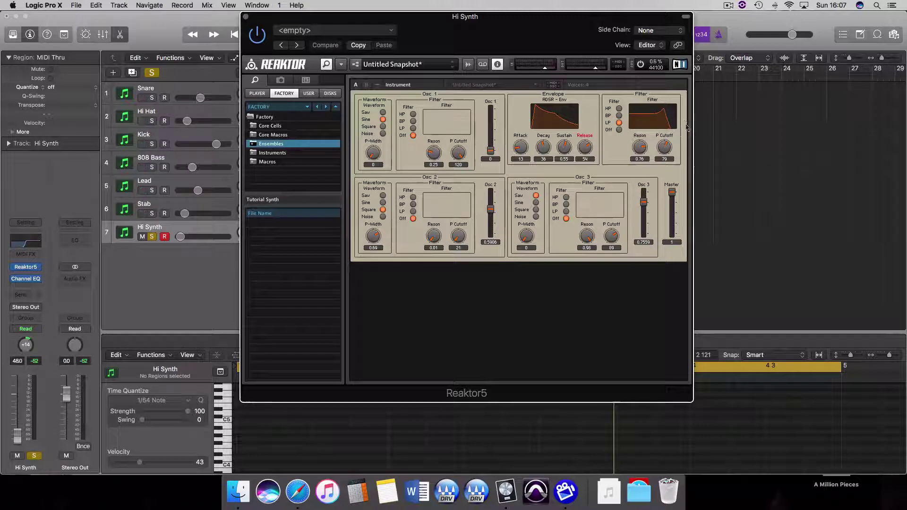
mouse_move(660, 125)
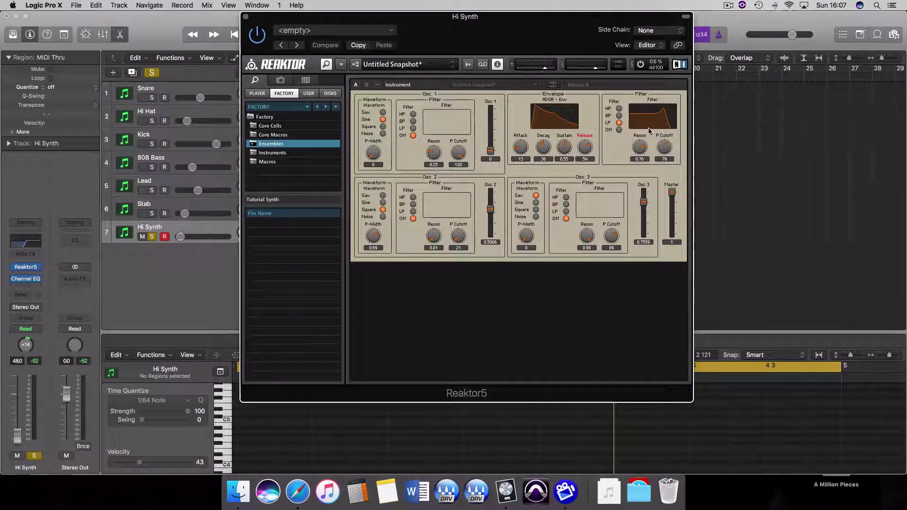
left_click(245, 16)
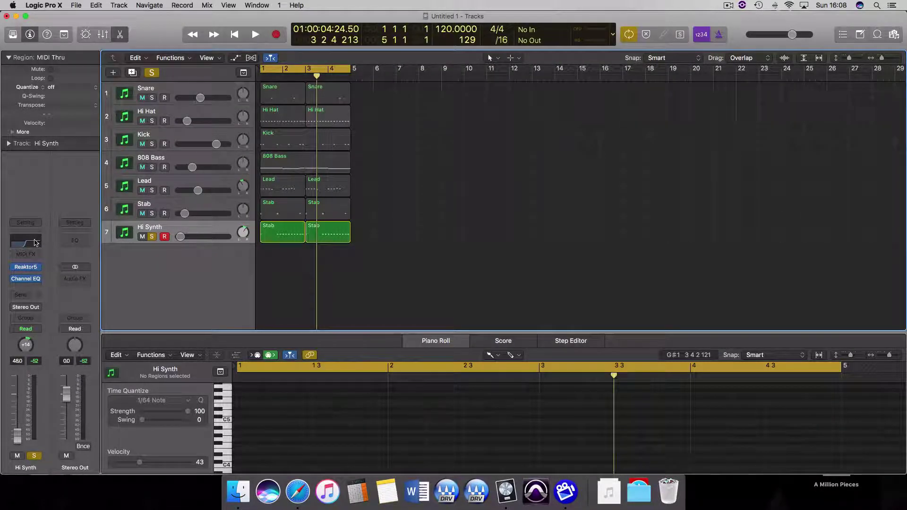
View the Hi Synth track's Channel EQ curve, close the EQ window and unsolo the track
left_click(25, 279)
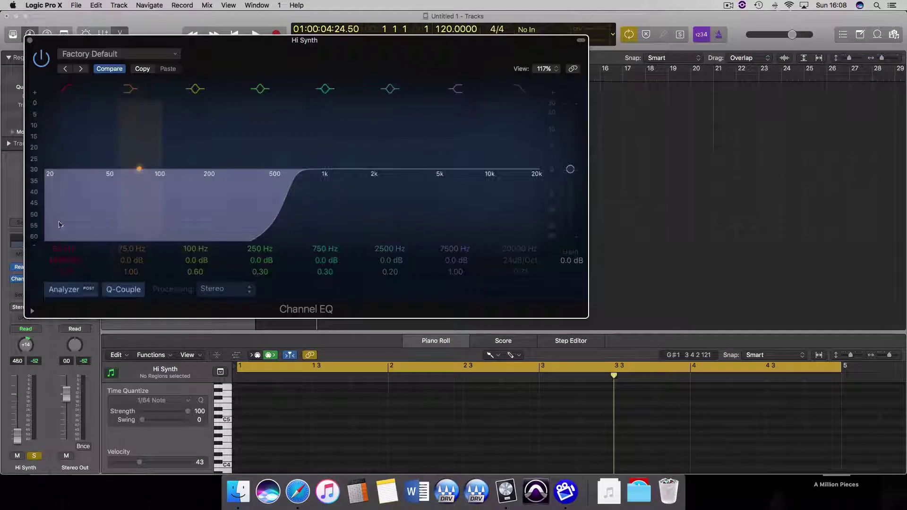
left_click(29, 40)
left_click(152, 236)
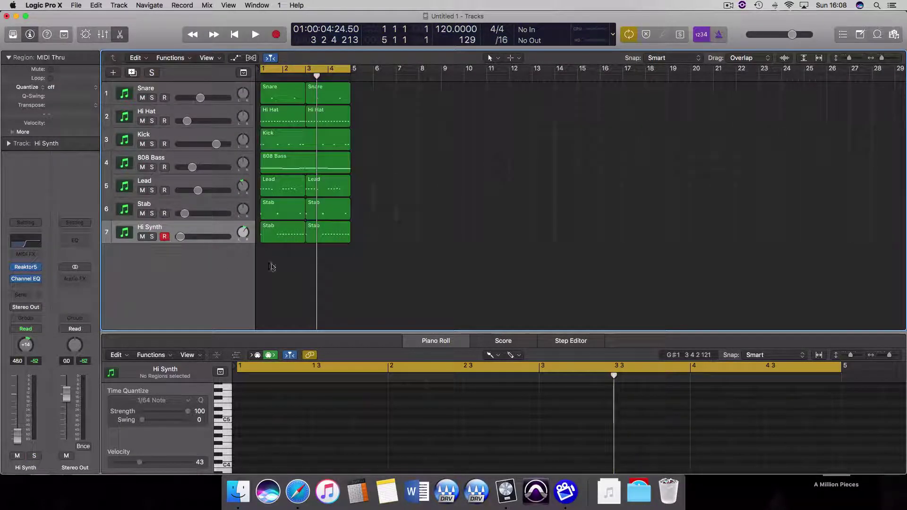
Play back the full loop with all seven tracks, and briefly reopen the Hi Synth track's Reaktor synth before closing it
key("space")
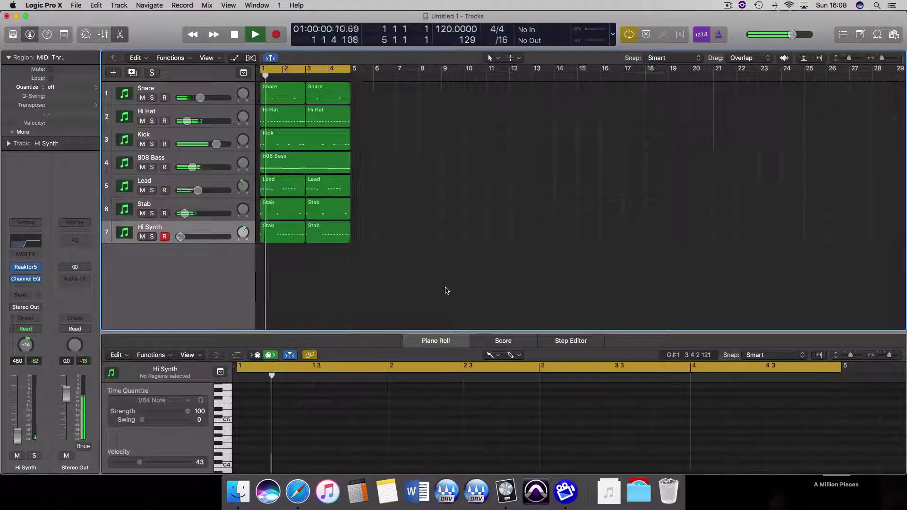
key("space")
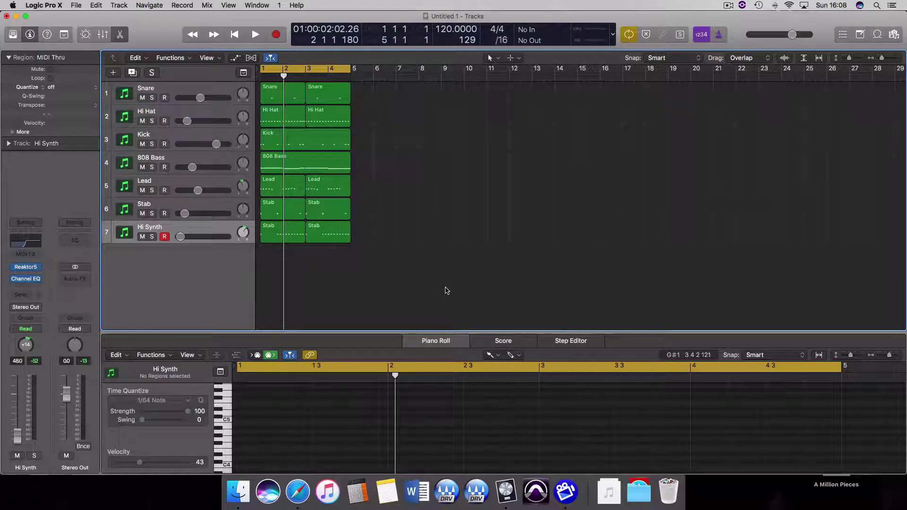
left_click(25, 267)
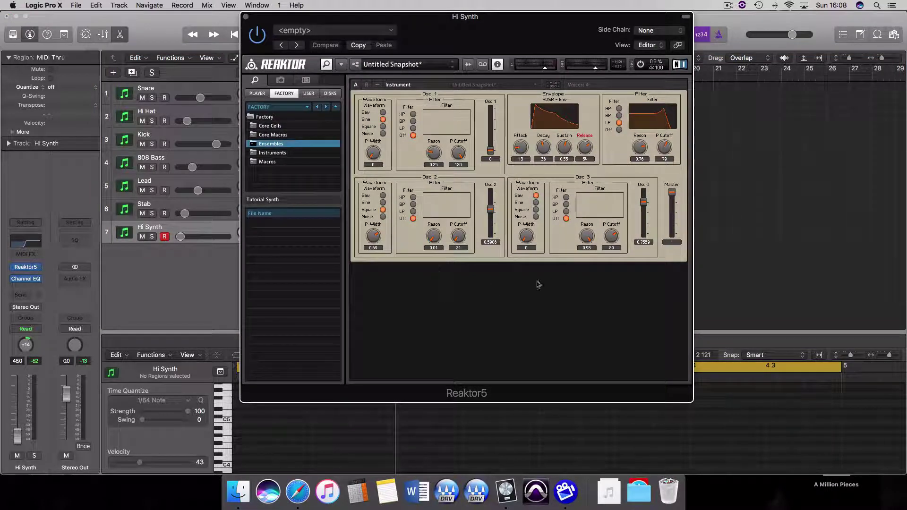
left_click(246, 16)
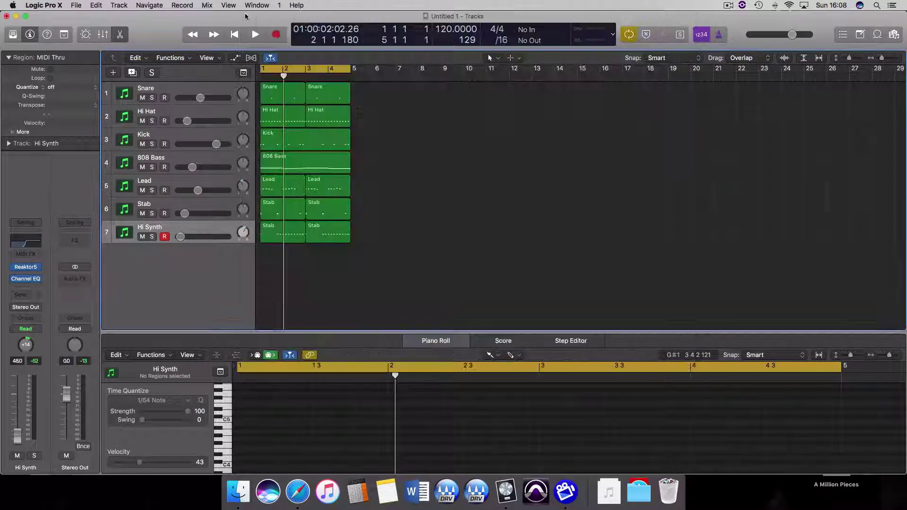